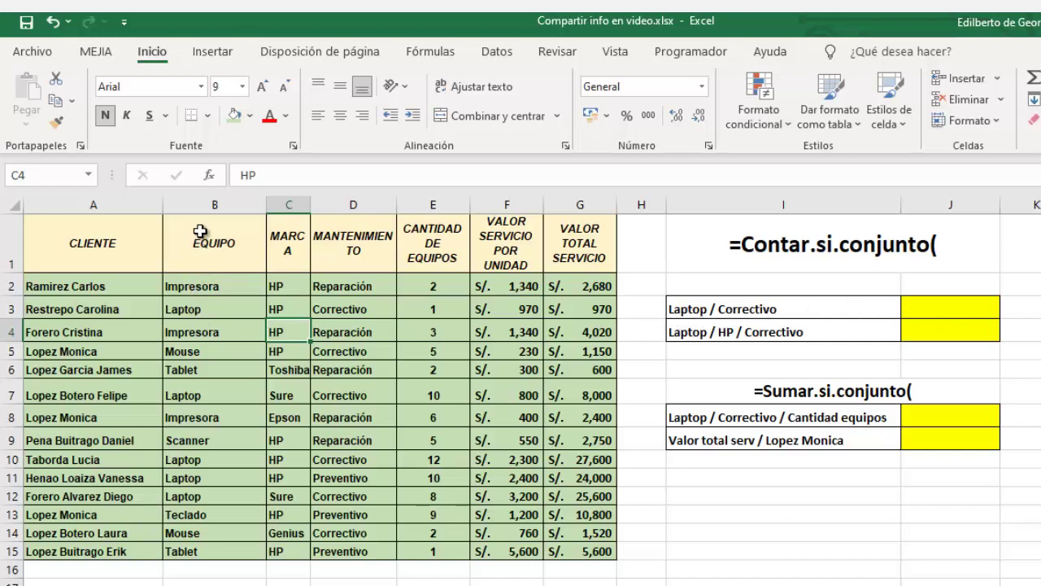
Start a CONTAR.SI.CONJUNTO formula in J3 for the Laptop / Correctivo count
mouse_move(201, 236)
left_mouse_down()
mouse_move(222, 392)
mouse_move(214, 550)
left_mouse_up()
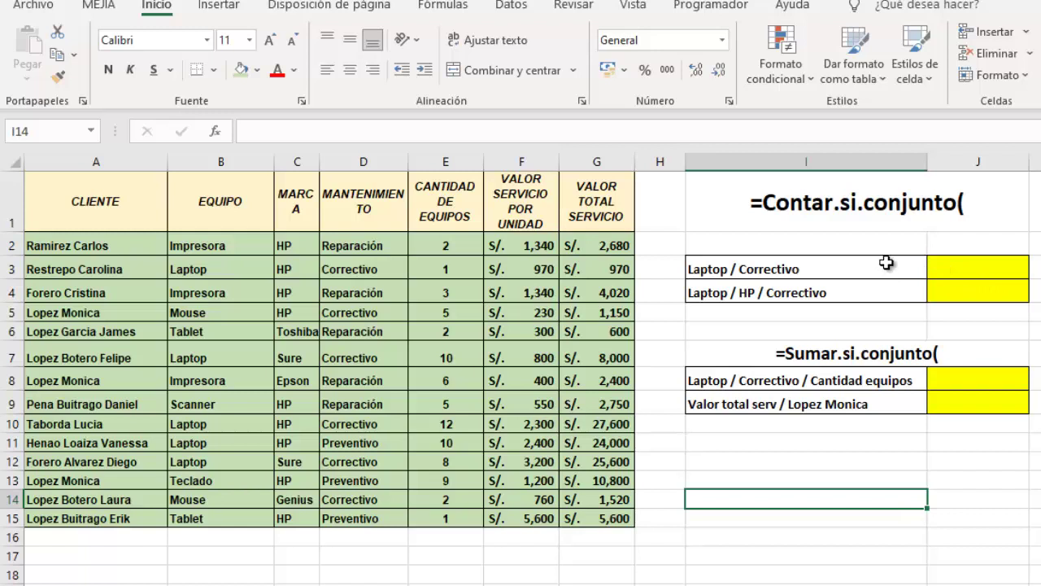
left_click(971, 267)
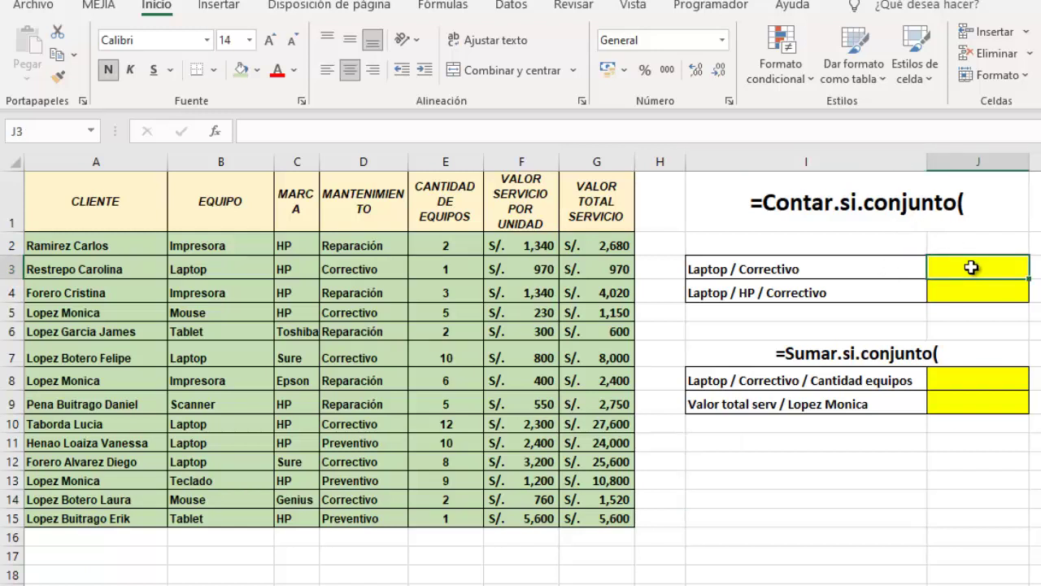
type("=con")
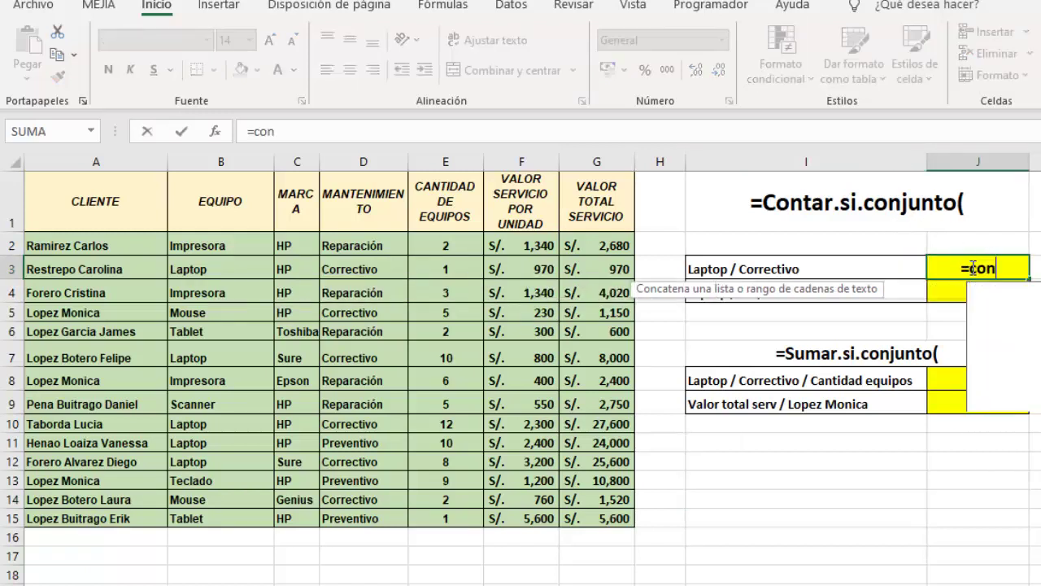
type("tar")
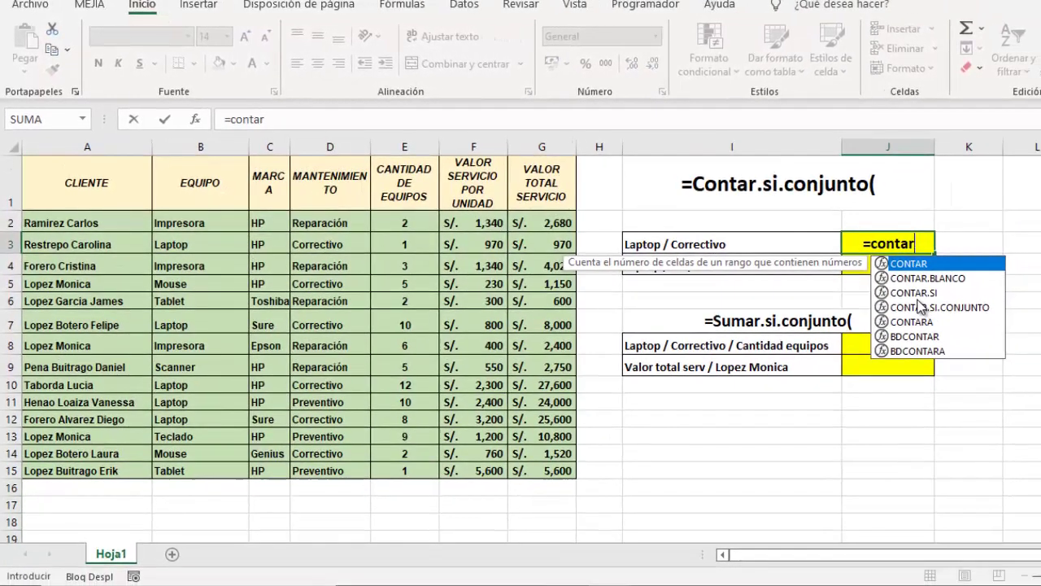
double_click(925, 310)
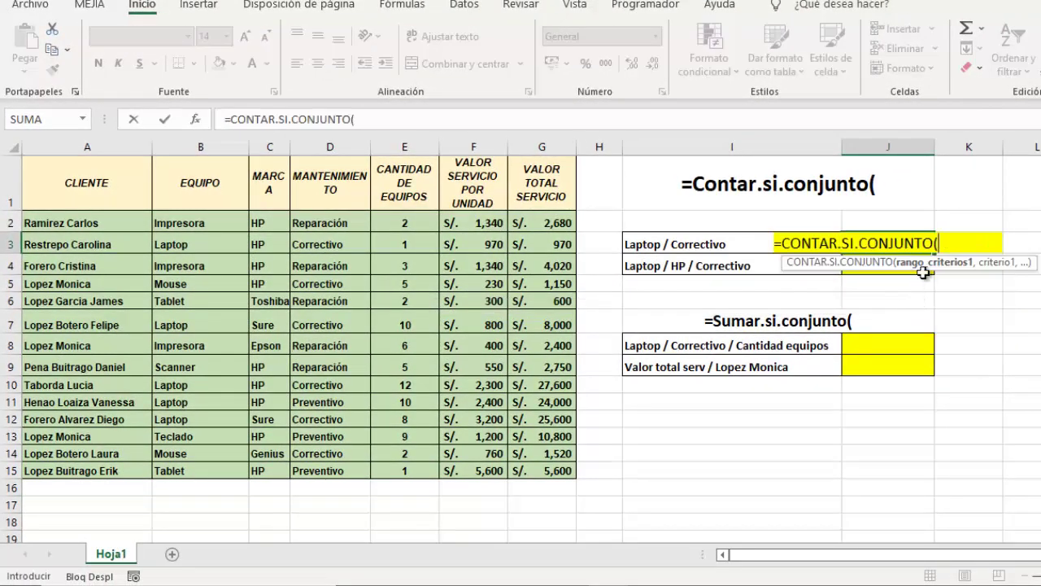
Add the EQUIPO range B2:B15 with criterion "Laptop" as the first criteria pair
left_click(197, 228)
left_click_drag(197, 231, 213, 468)
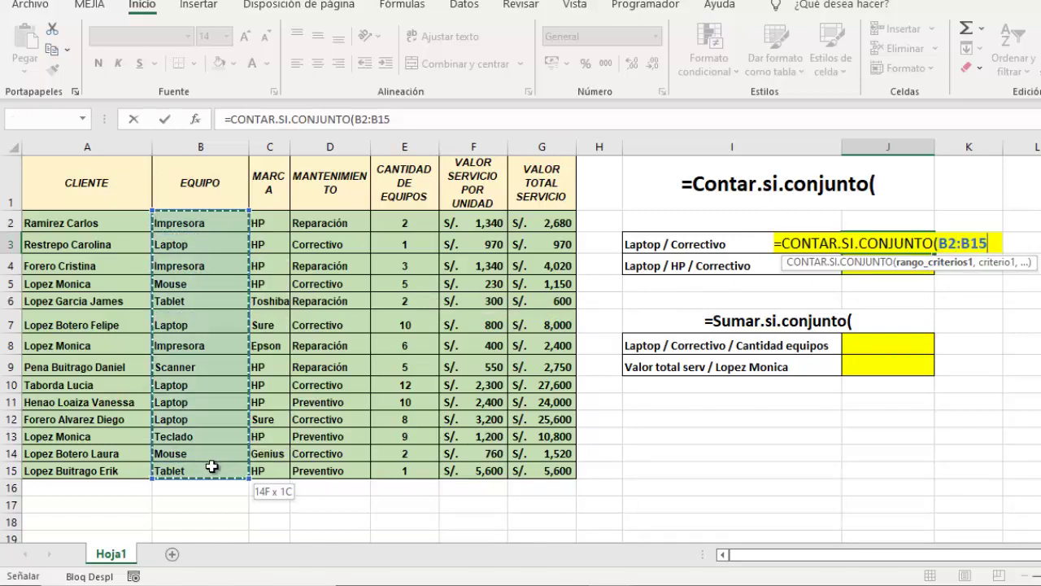
left_click(414, 119)
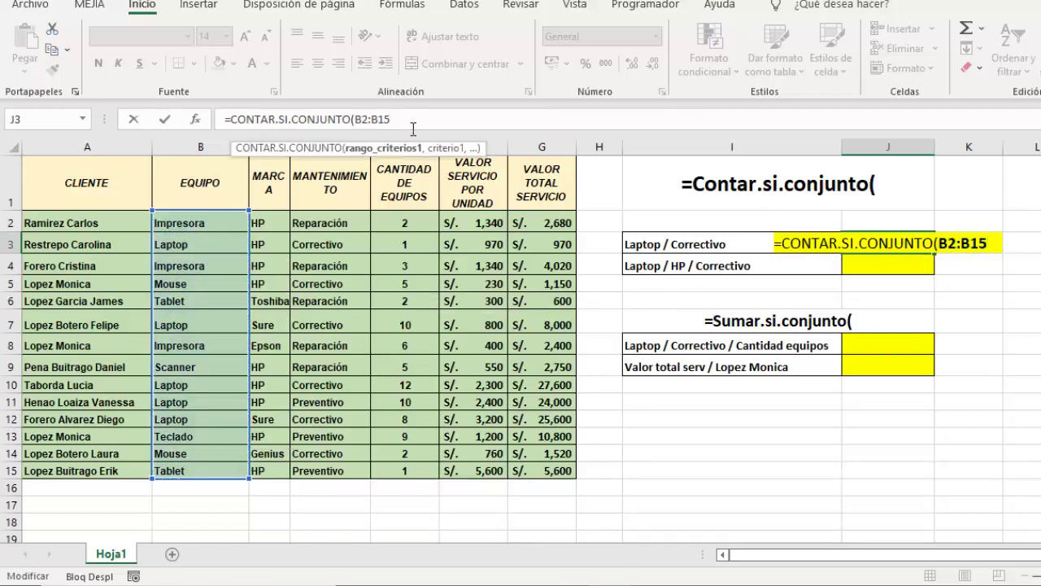
type(",")
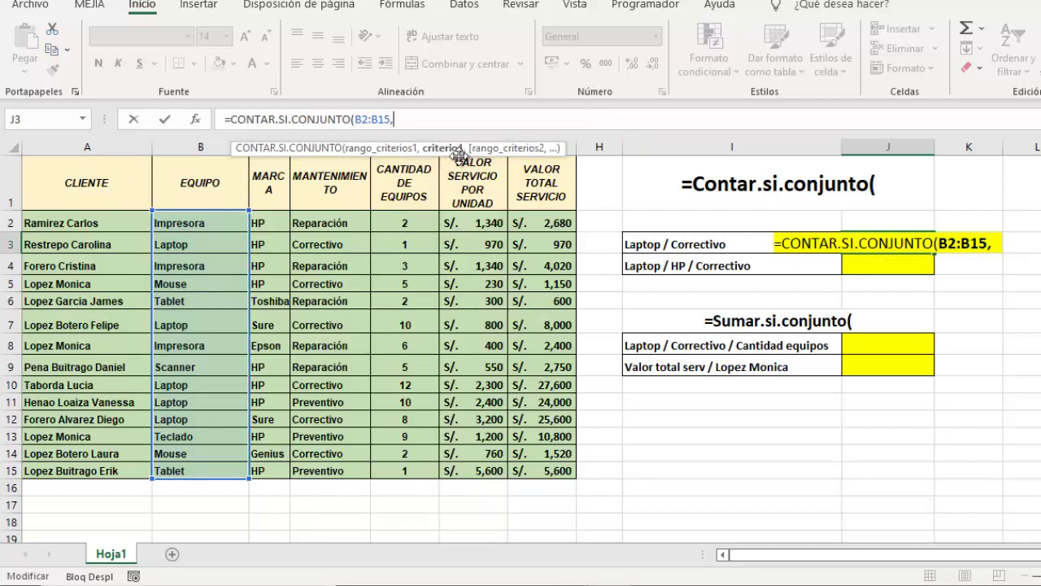
left_click(177, 244)
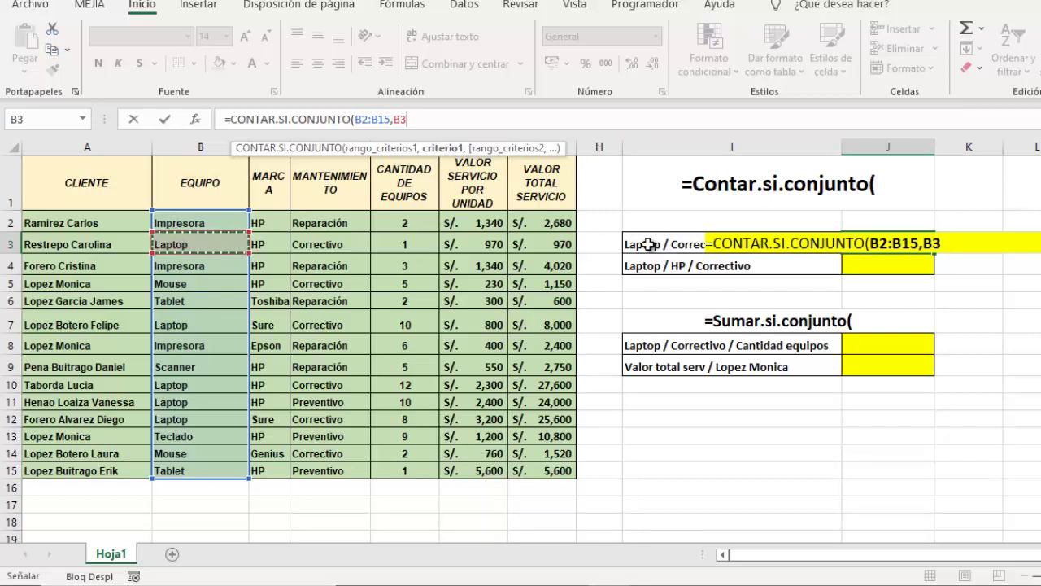
key("BackSpace")
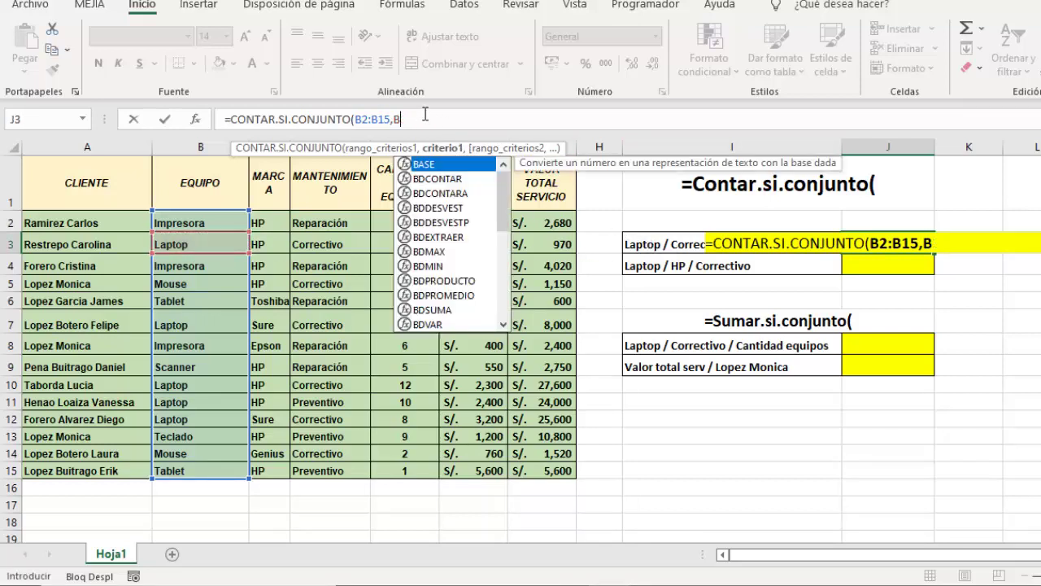
key("BackSpace")
type("\"Laptop")
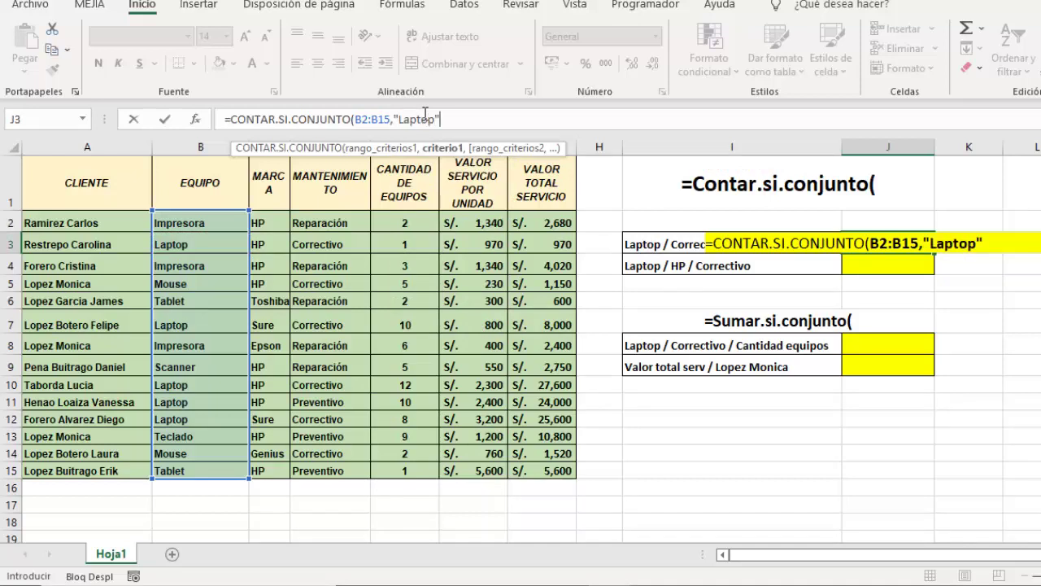
type(",")
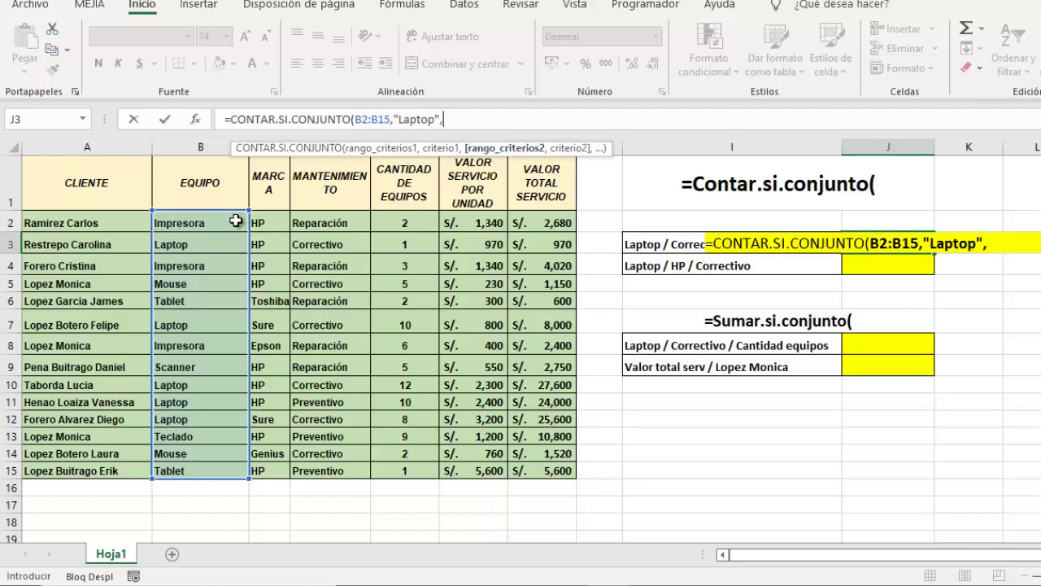
Add D2:D15 with "Correctivo" as the second criteria pair and commit, so J3 shows 4
left_click_drag(322, 218, 336, 465)
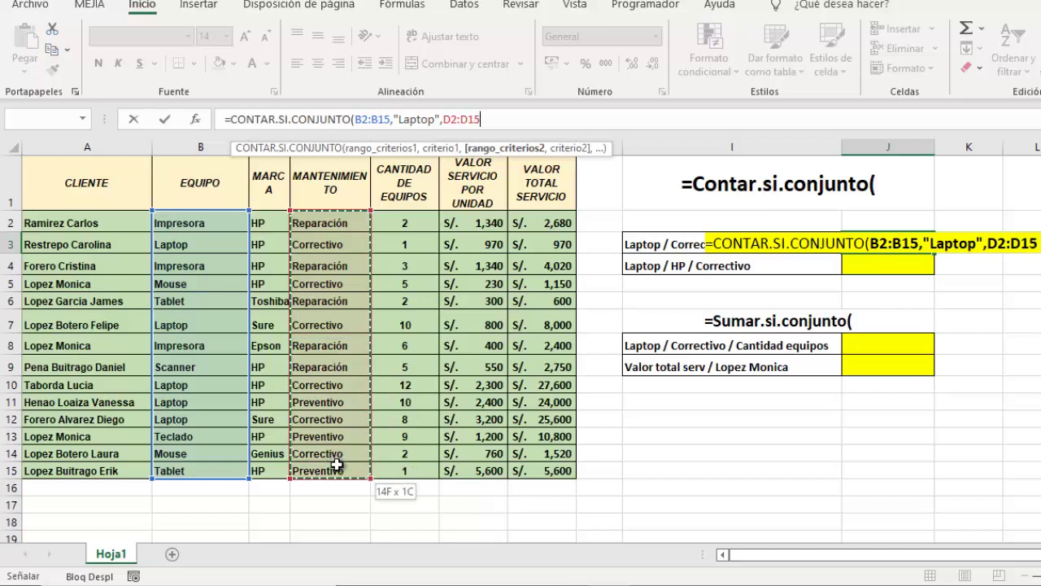
left_click_drag(336, 465, 336, 464)
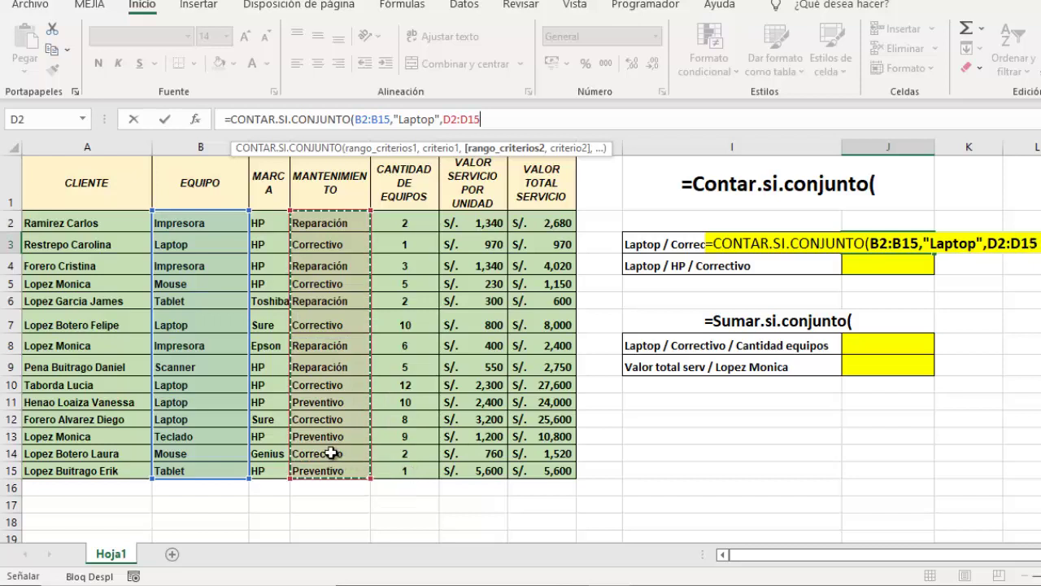
left_click(315, 243)
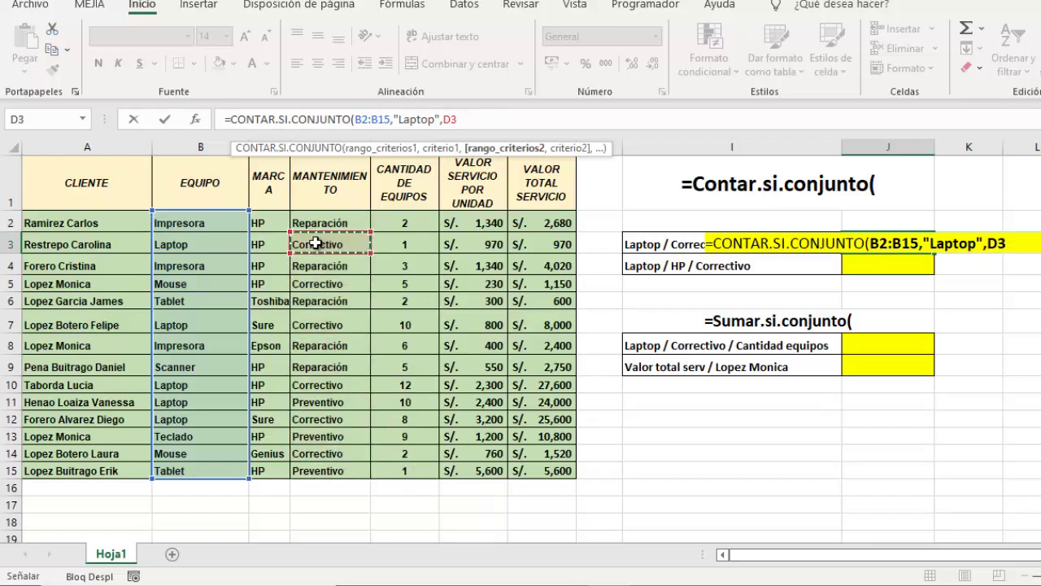
left_click_drag(314, 221, 317, 465)
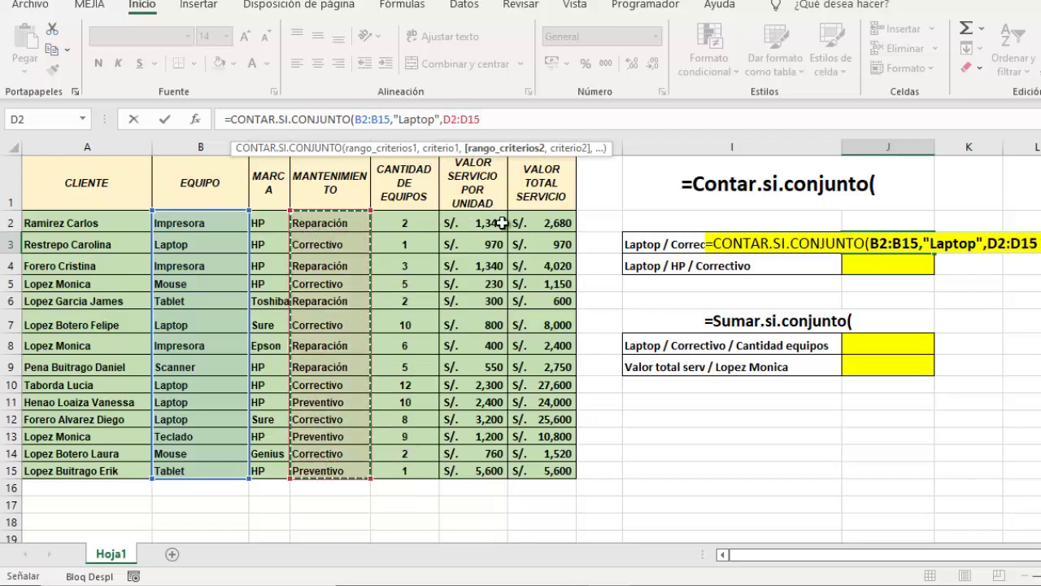
type(",")
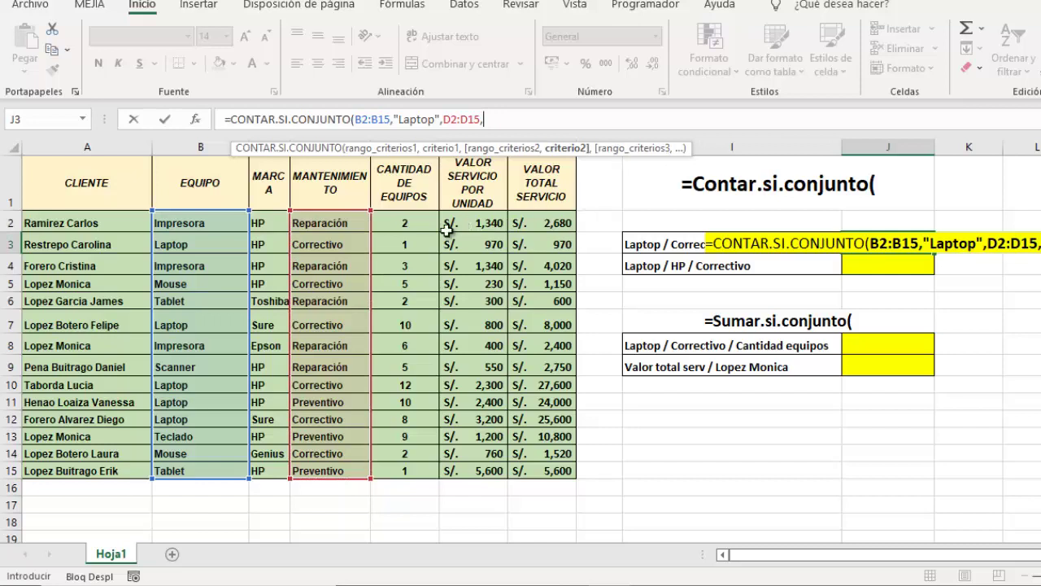
left_click(346, 241)
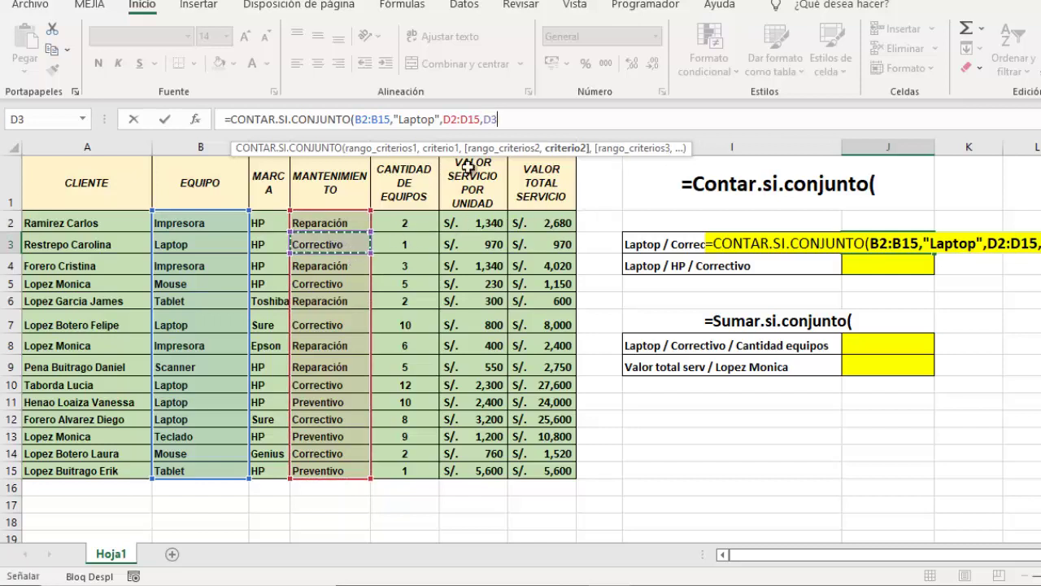
double_click(489, 116)
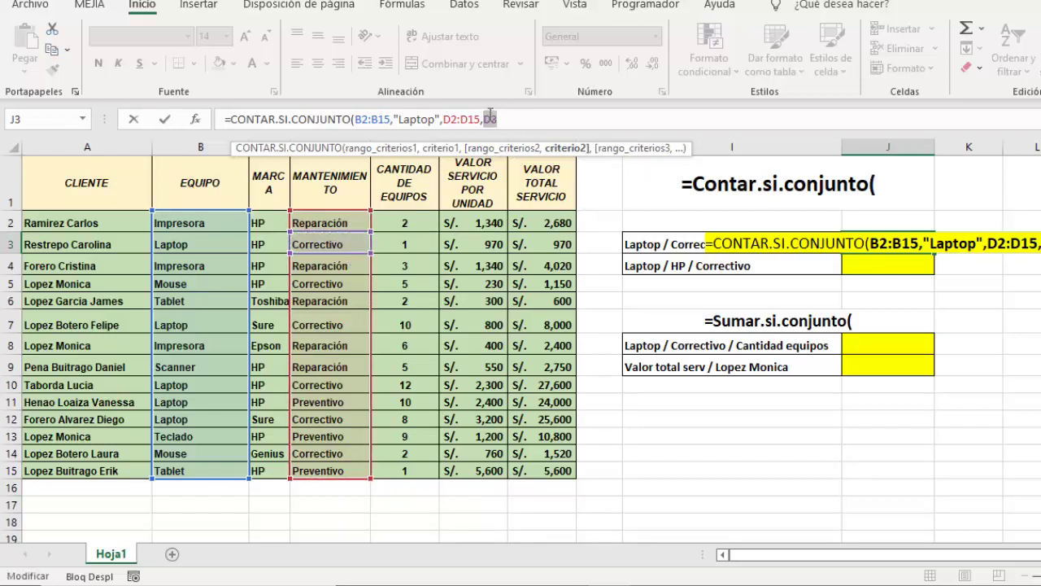
type("\"")
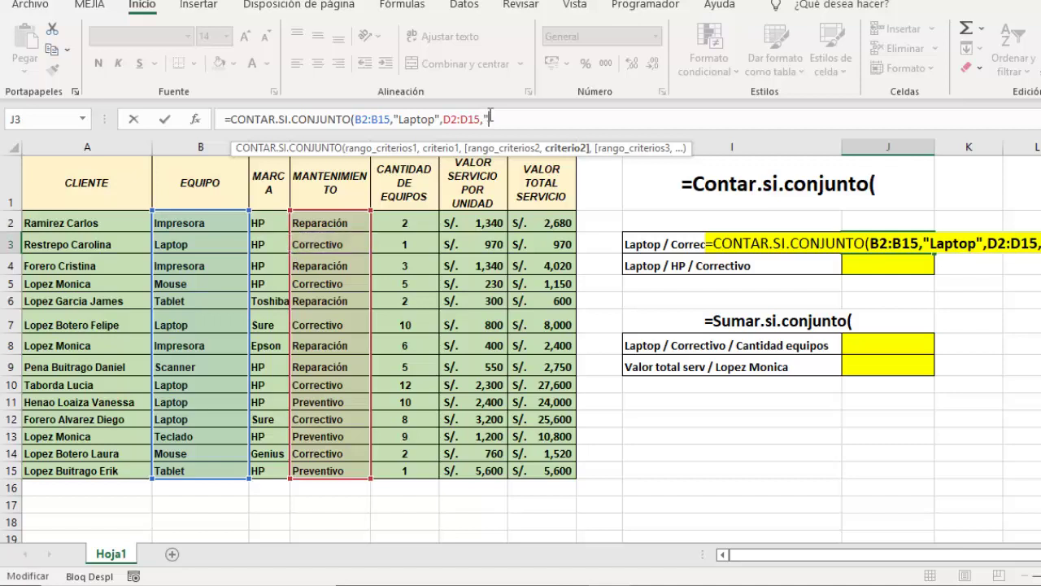
type("Correctivo")
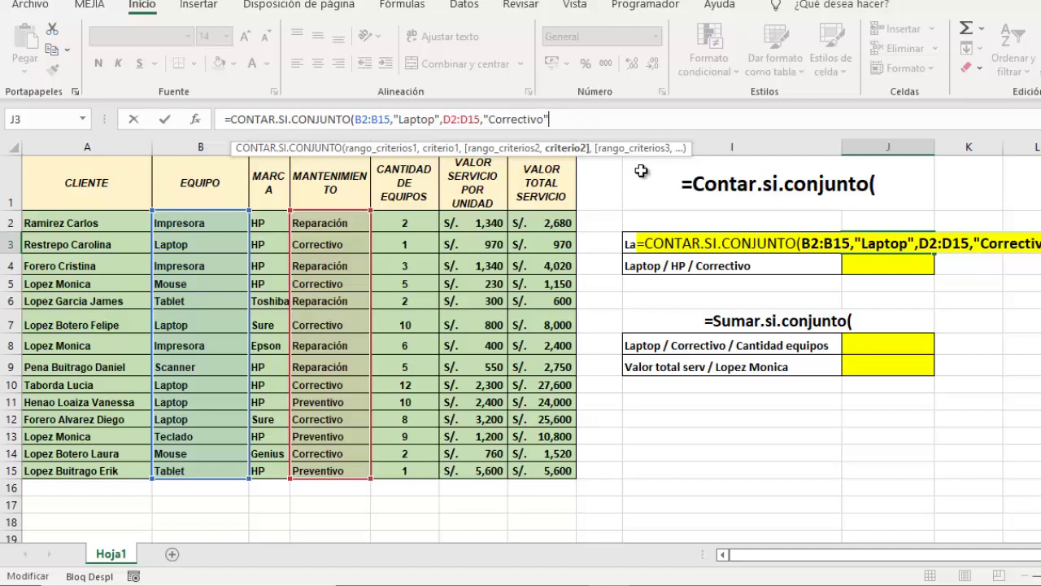
type(")")
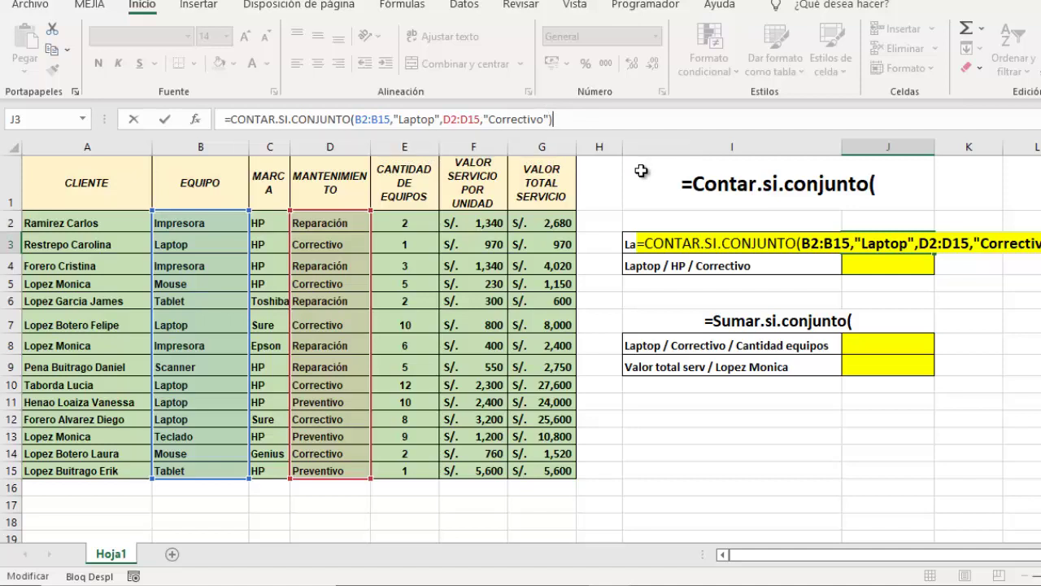
key("Return")
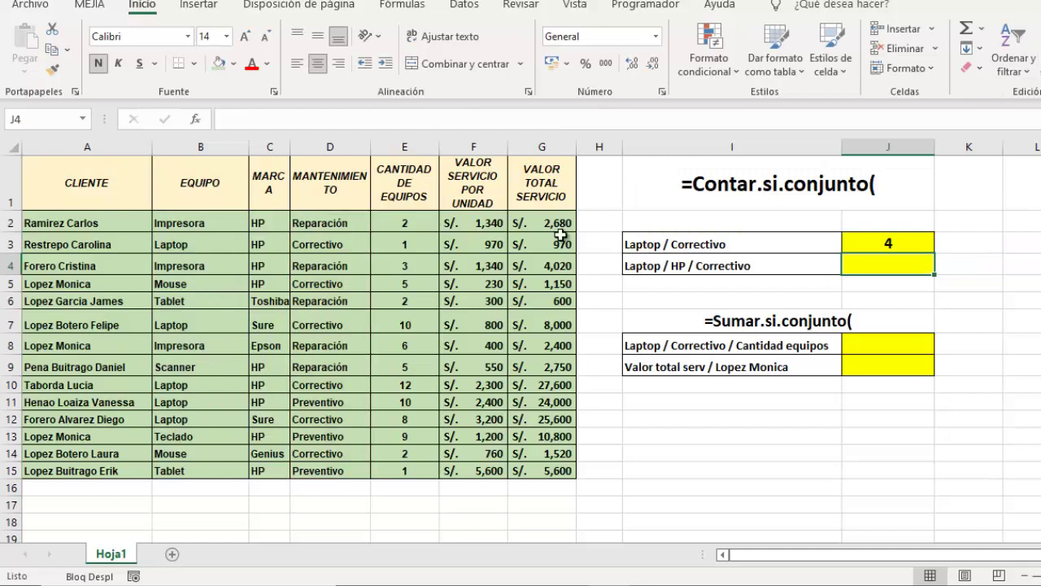
Turn on header filters and filter the EQUIPO column to show only Laptop rows
left_click_drag(94, 185, 541, 185)
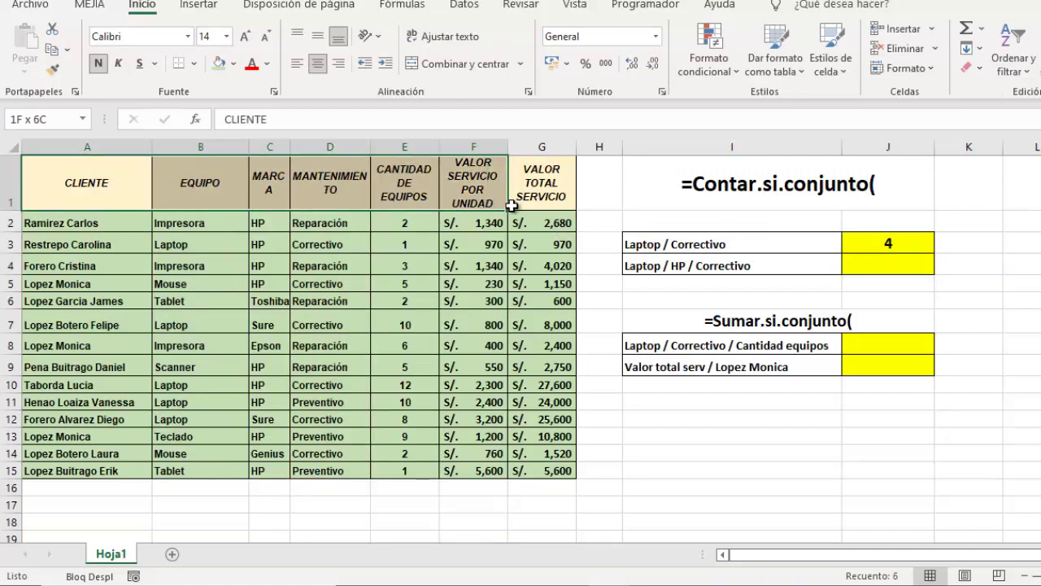
left_click(465, 5)
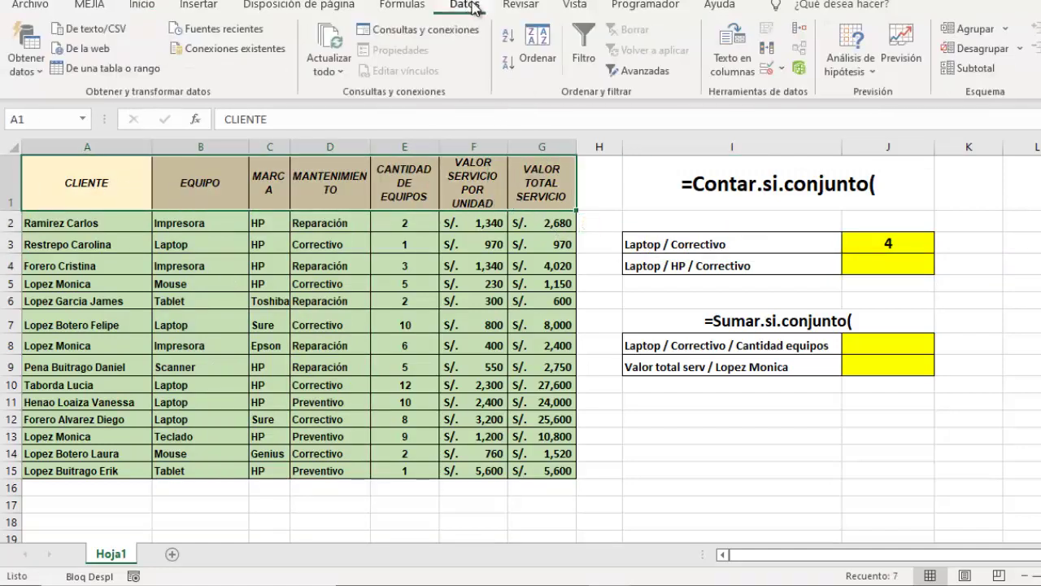
left_click(584, 49)
left_click(240, 202)
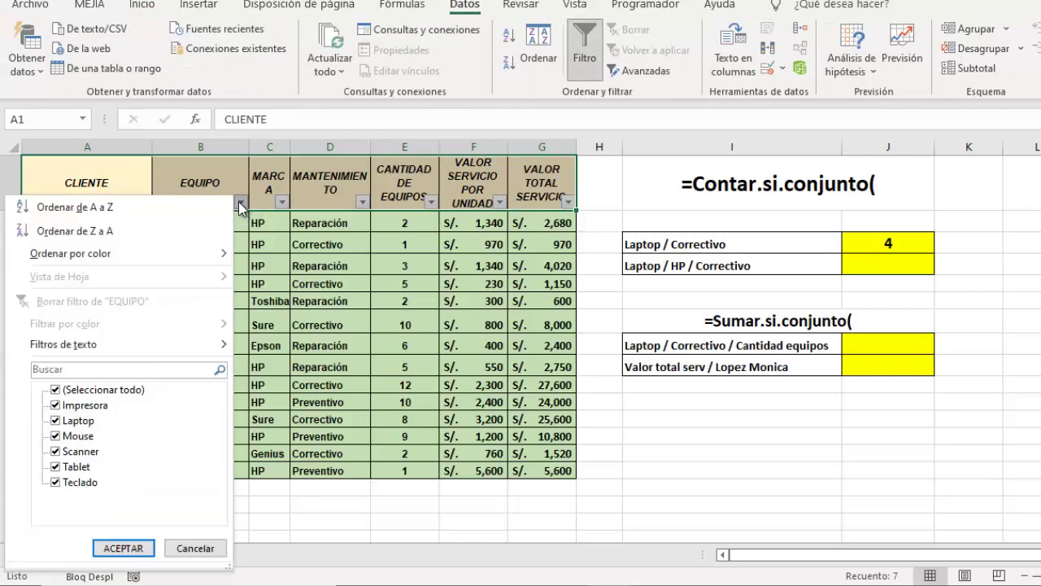
left_click(65, 389)
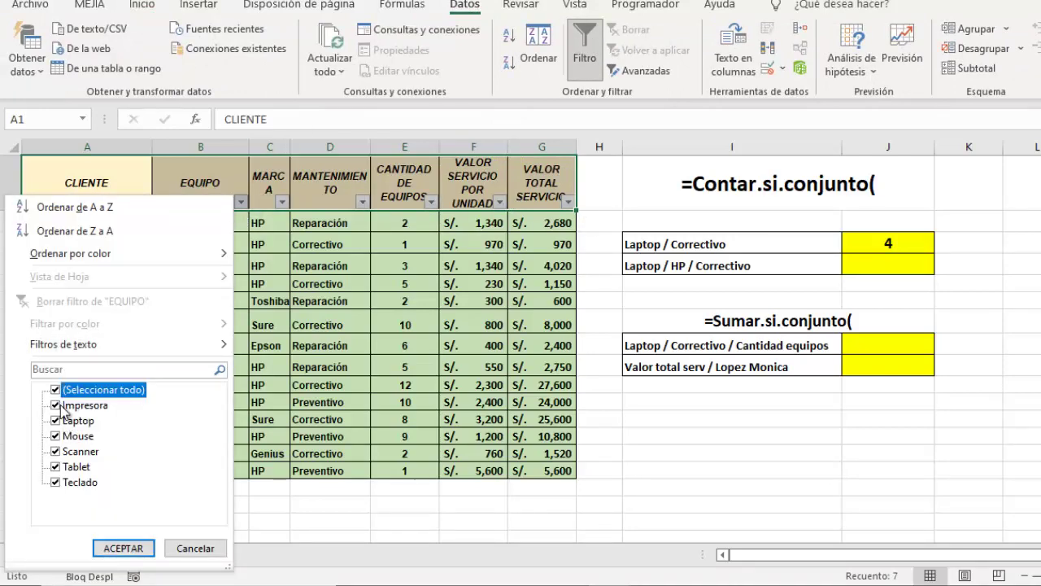
left_click(67, 420)
left_click(125, 546)
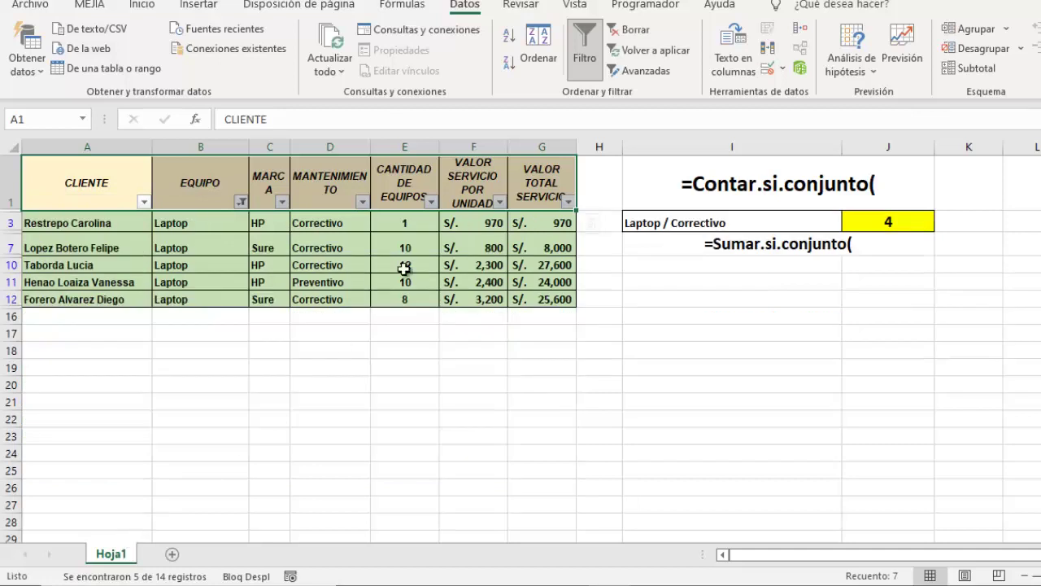
Filter MANTENIMIENTO to Correctivo, review the 4 remaining rows, then turn filtering off
left_click(363, 202)
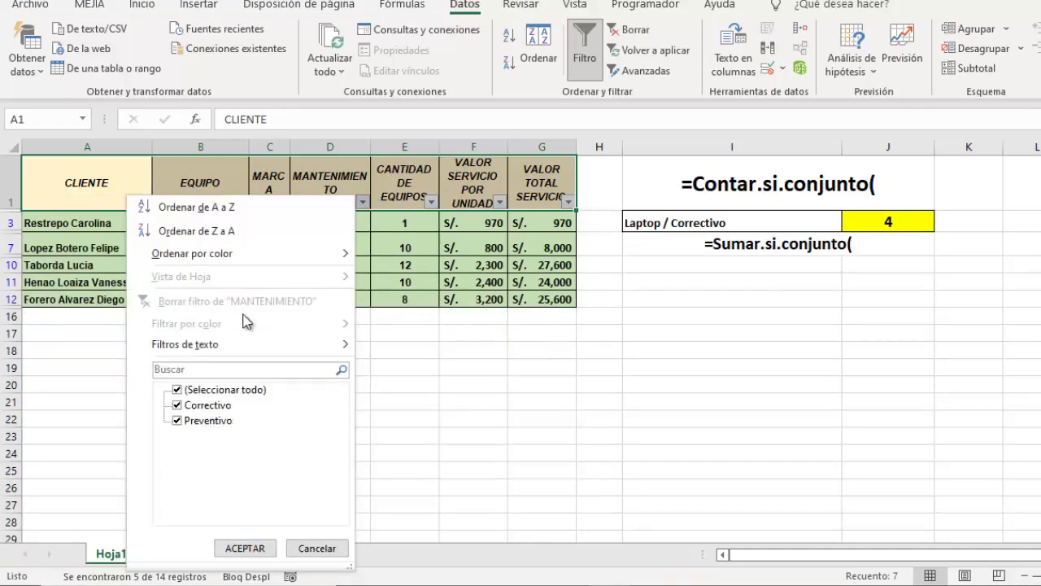
left_click(178, 390)
left_click(177, 405)
left_click(244, 547)
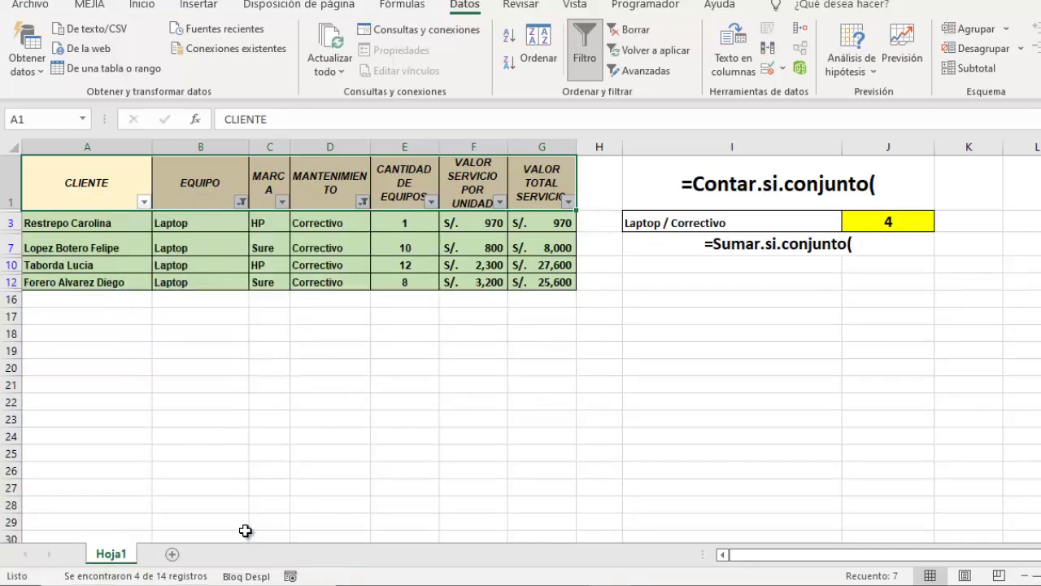
left_click(211, 222)
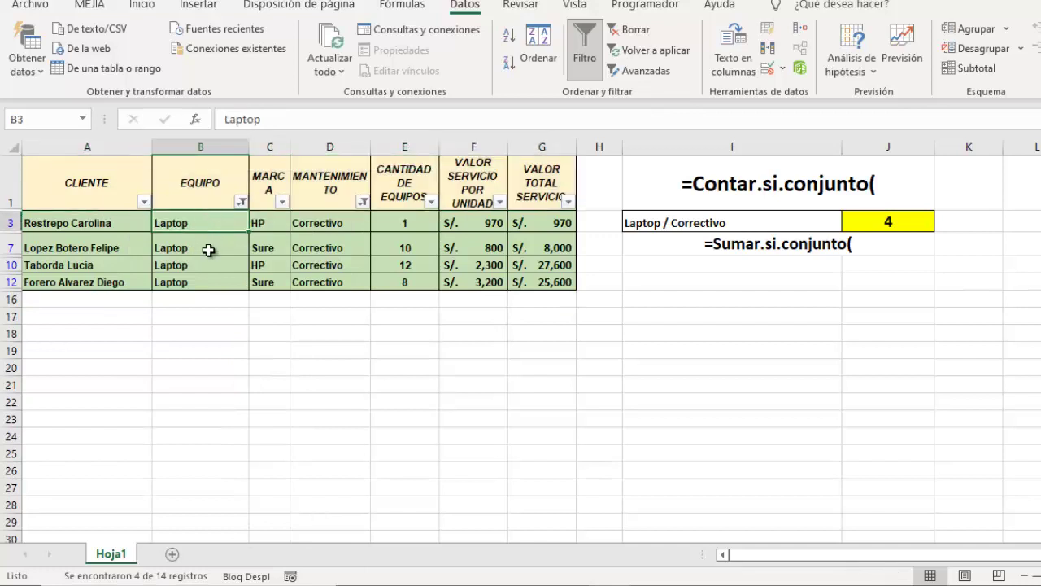
left_click(208, 249)
left_click(209, 265)
left_click(209, 279)
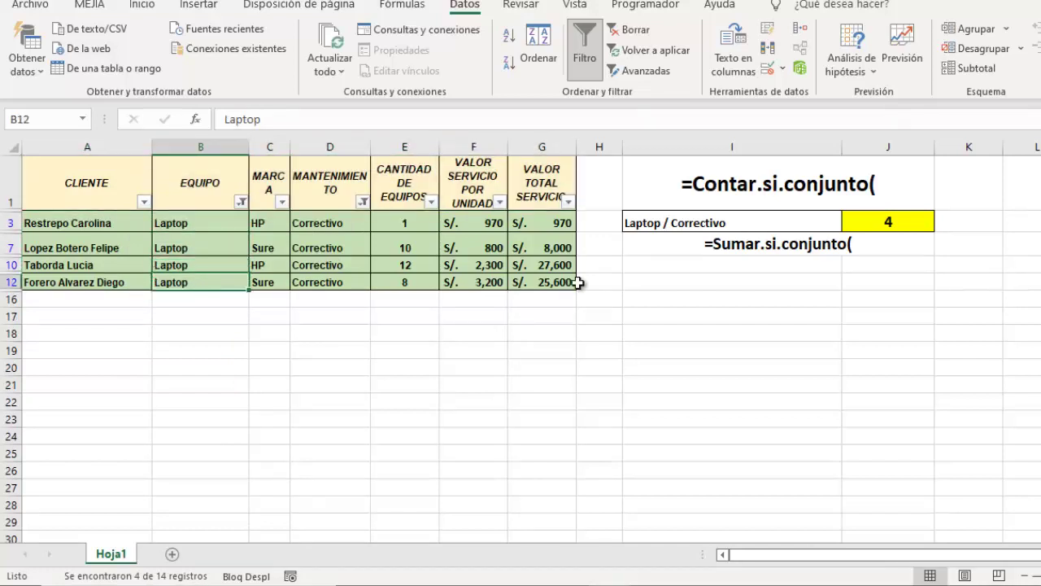
left_click(585, 49)
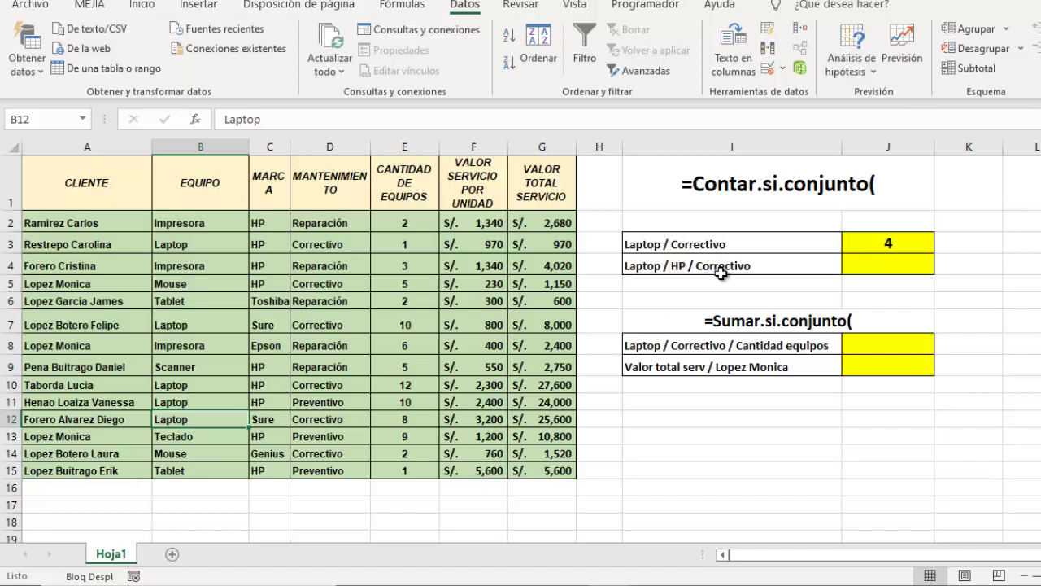
In J4, start CONTAR.SI.CONJUNTO with range B2:B15 and criterion "Laptop"
left_click(875, 266)
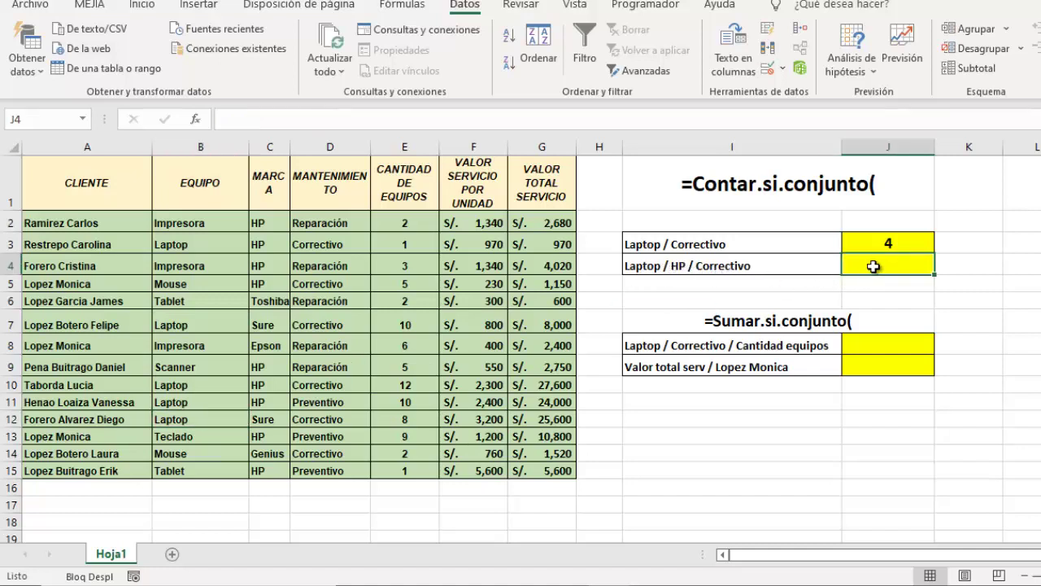
type("=")
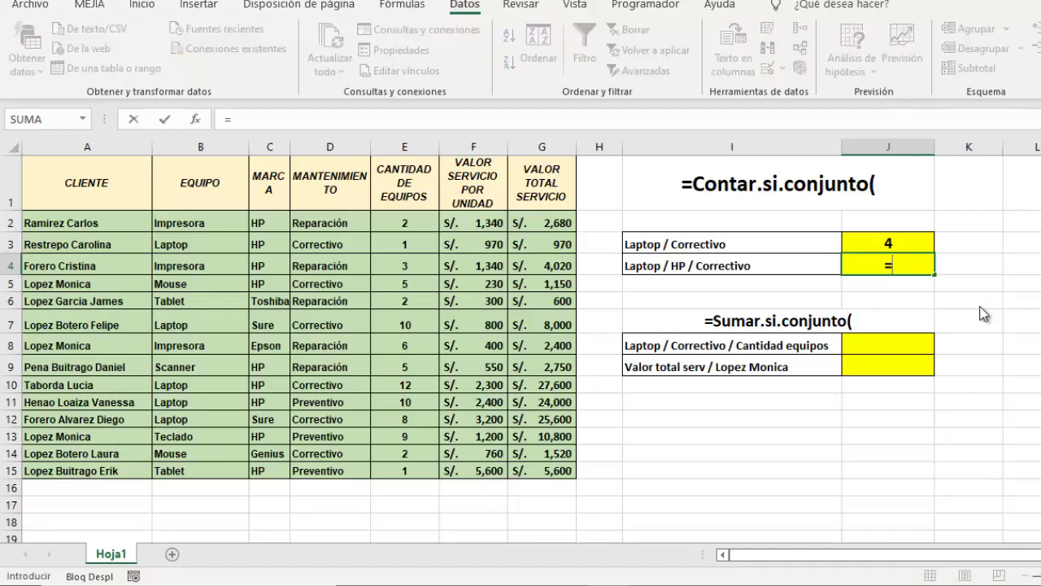
type("cont")
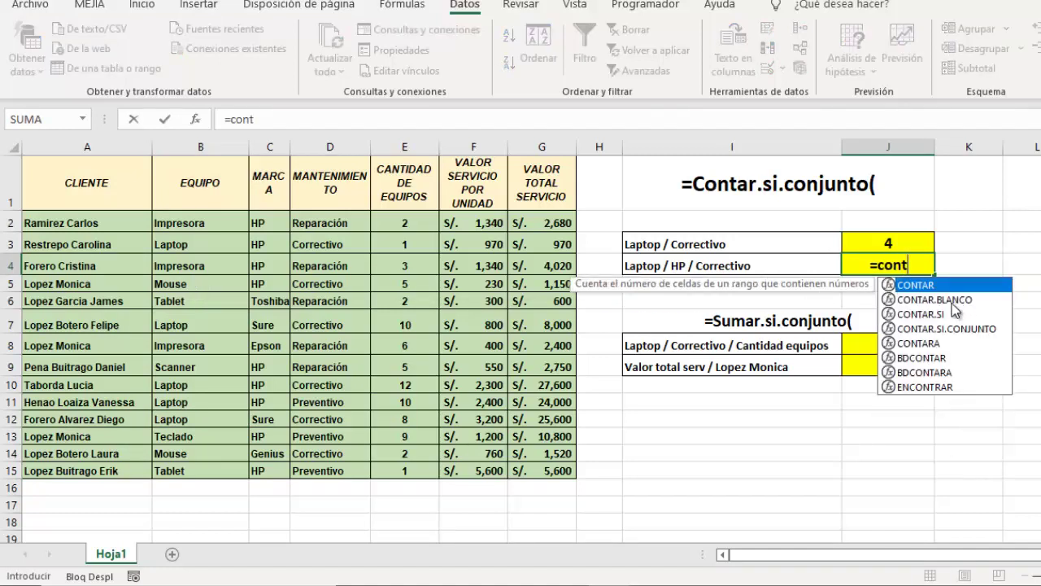
double_click(952, 329)
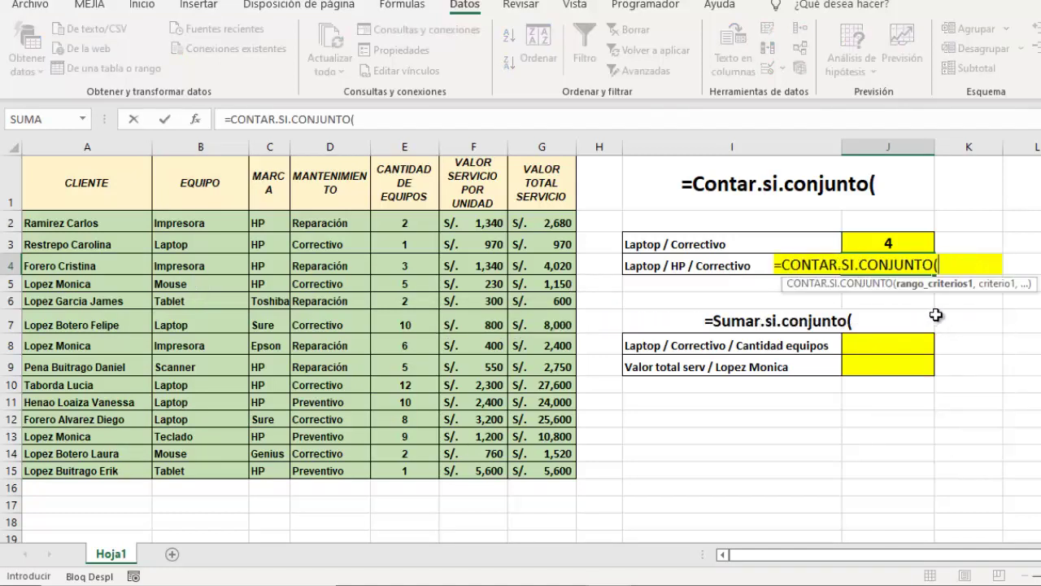
left_click(213, 217)
left_click_drag(213, 217, 199, 480)
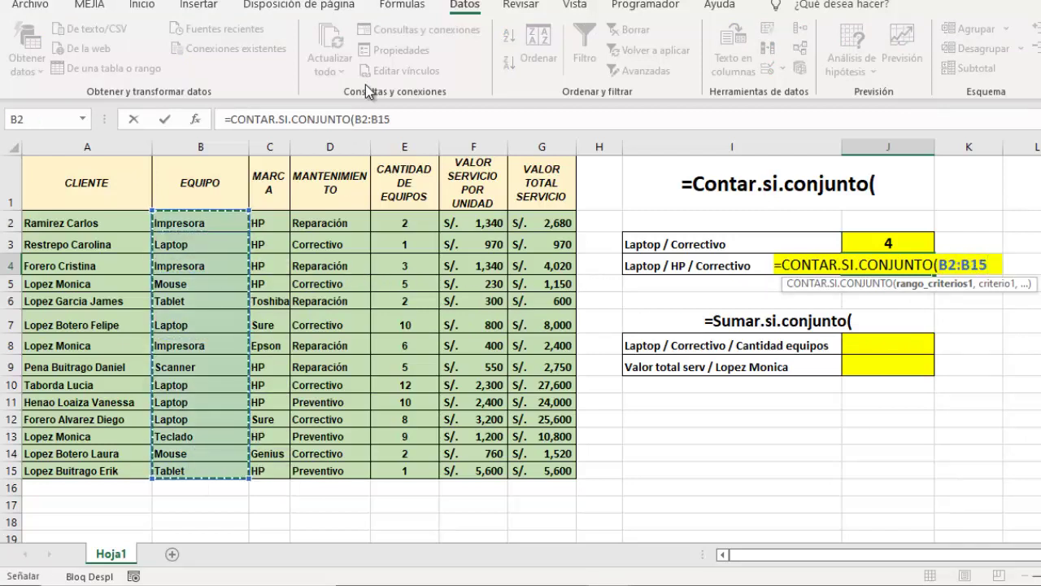
left_click(412, 115)
type(",")
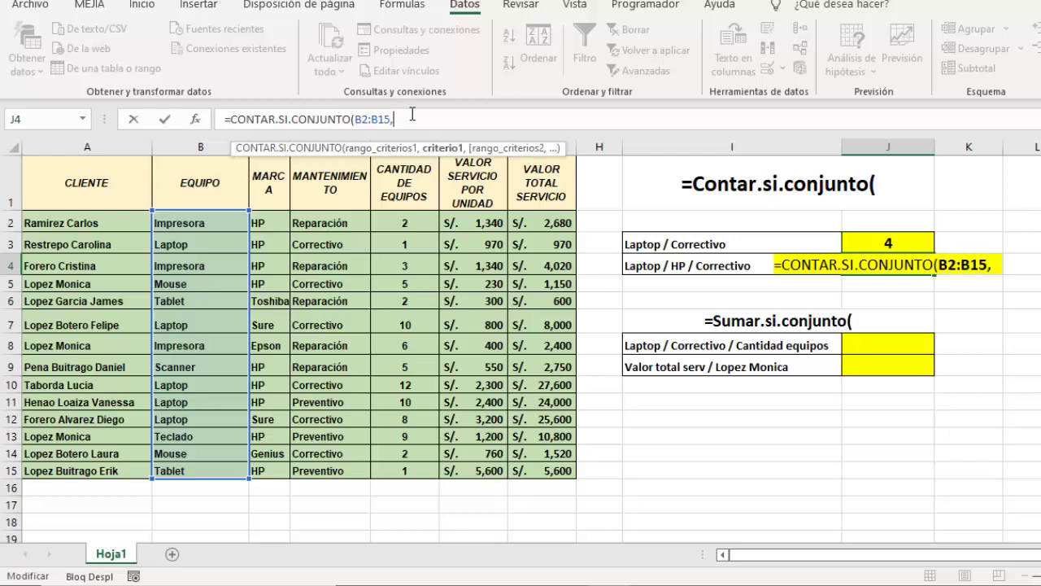
type("\"La")
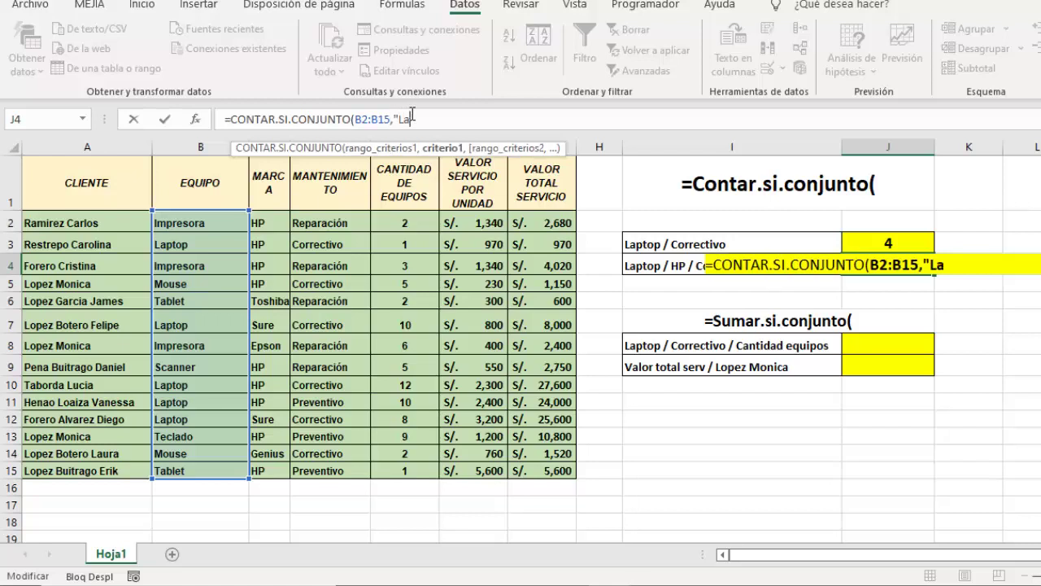
type("ptop\"")
type(",")
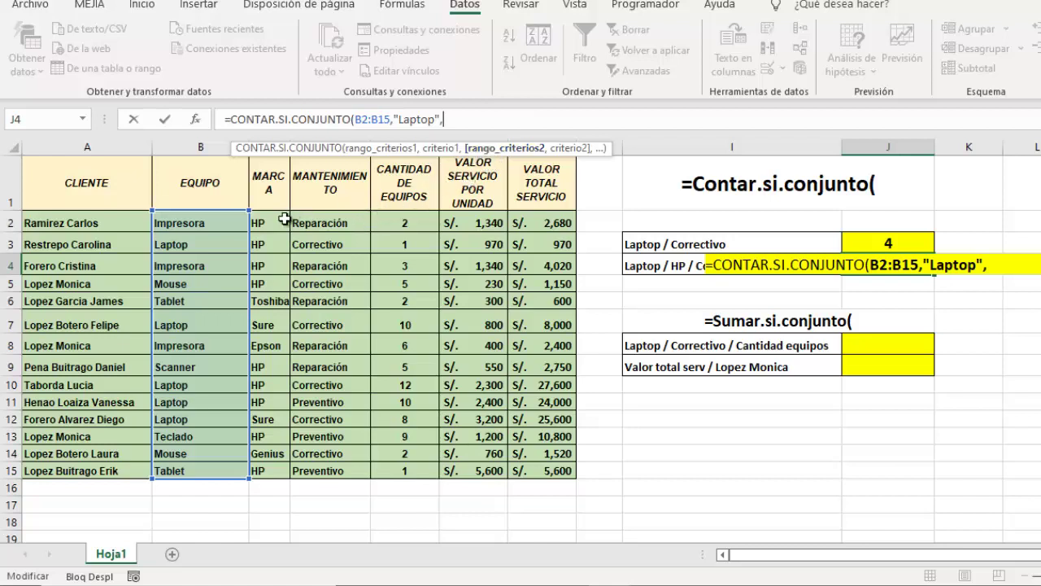
Add C2:C15 "HP" and D2:D15 "Correctivo" criteria and commit, so J4 shows 2
left_click_drag(277, 216, 276, 462)
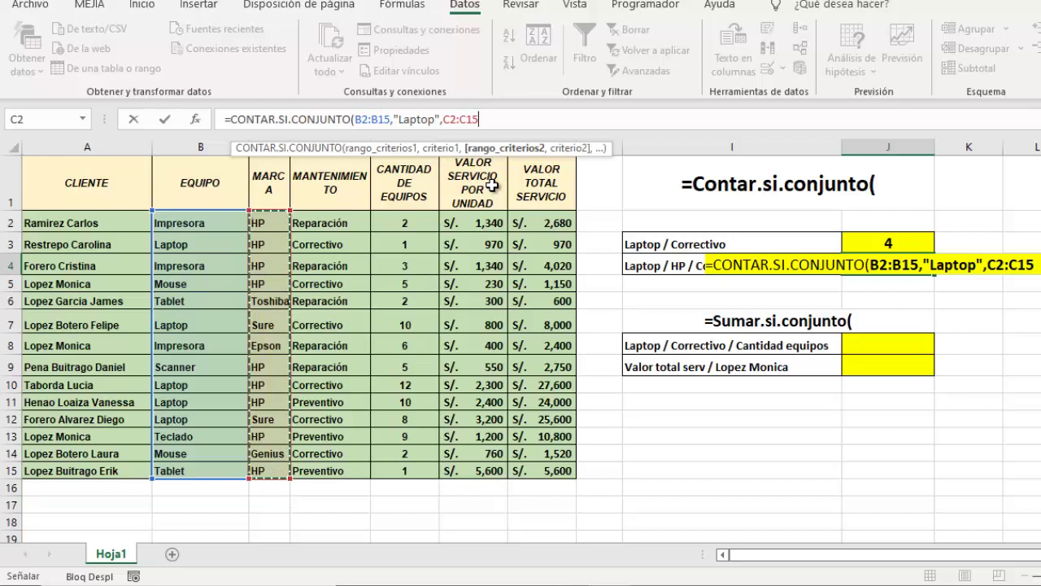
type(",")
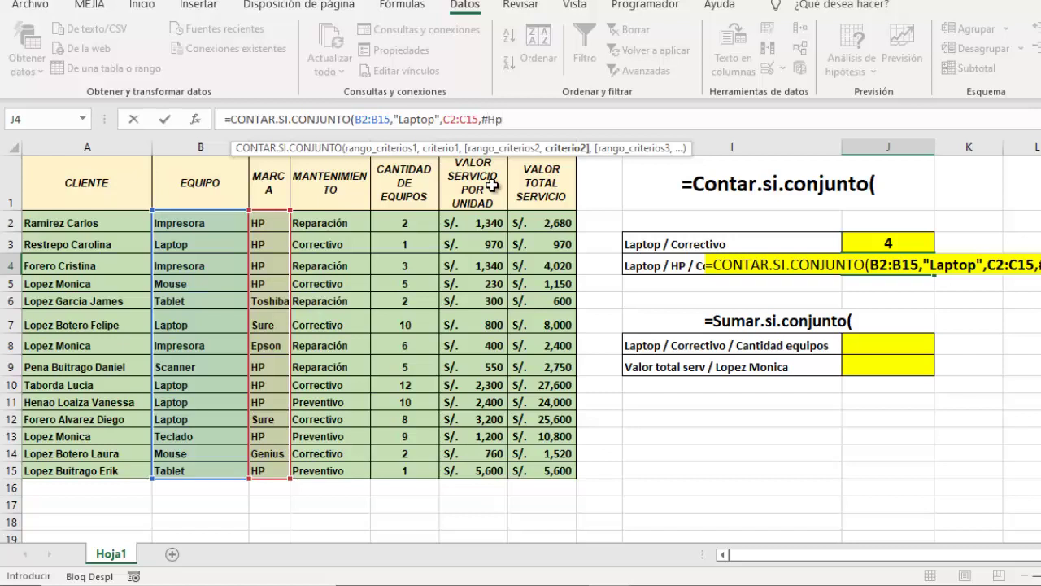
type("\"HP")
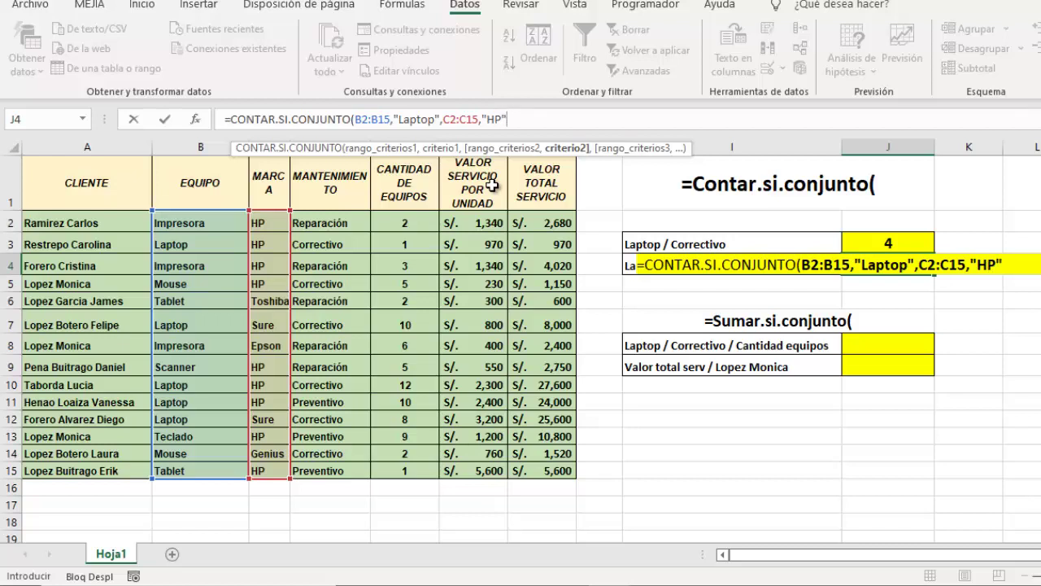
type(",")
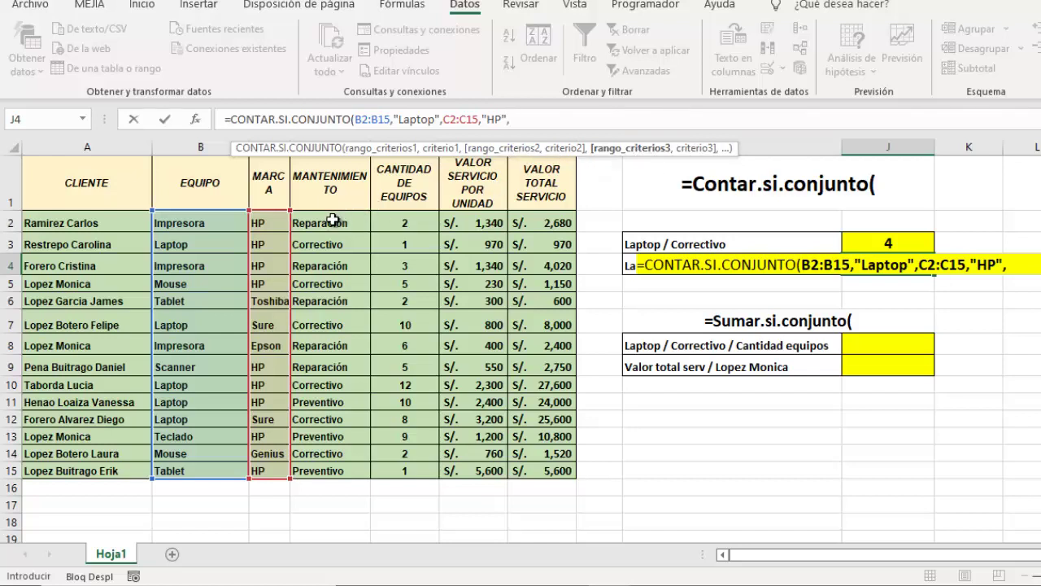
left_click_drag(333, 219, 330, 470)
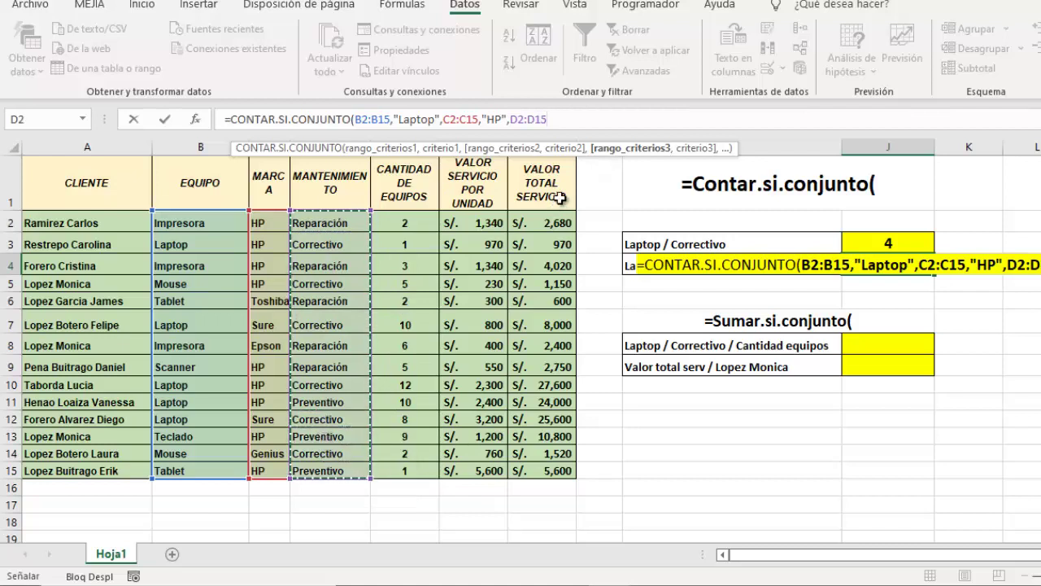
type(",")
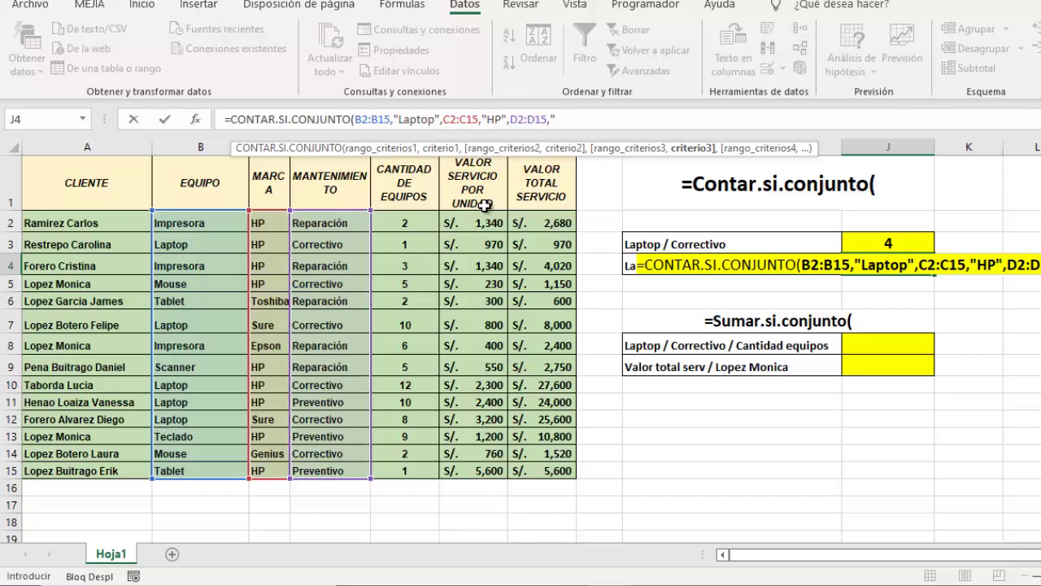
type("Correct")
type("ivo")
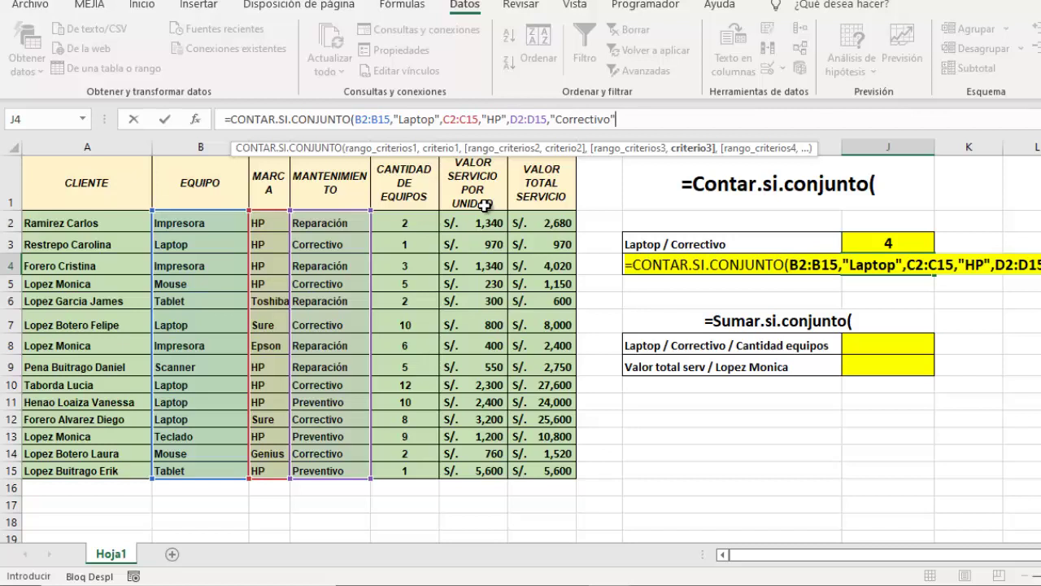
type(")")
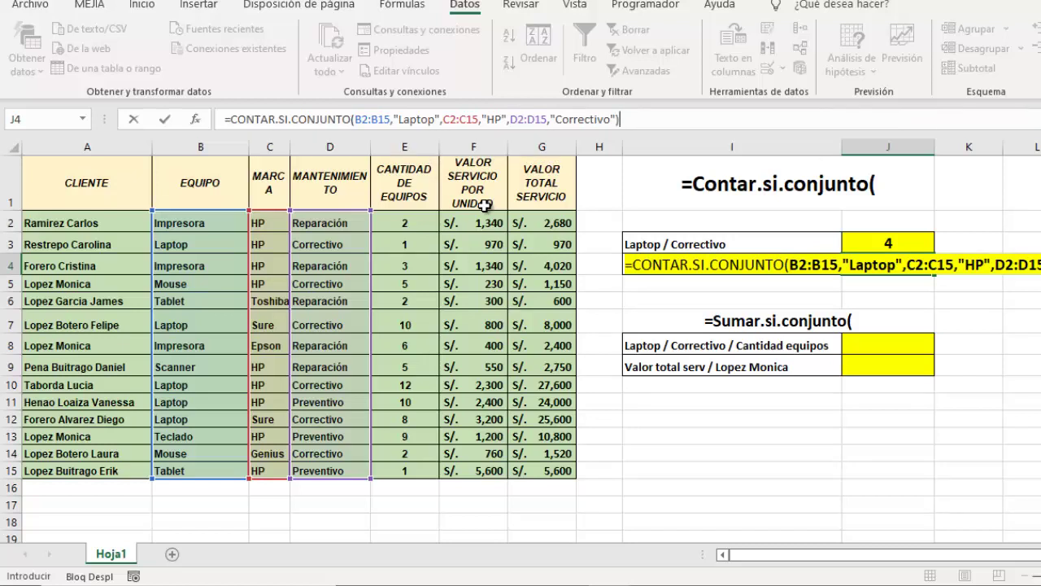
key("Return")
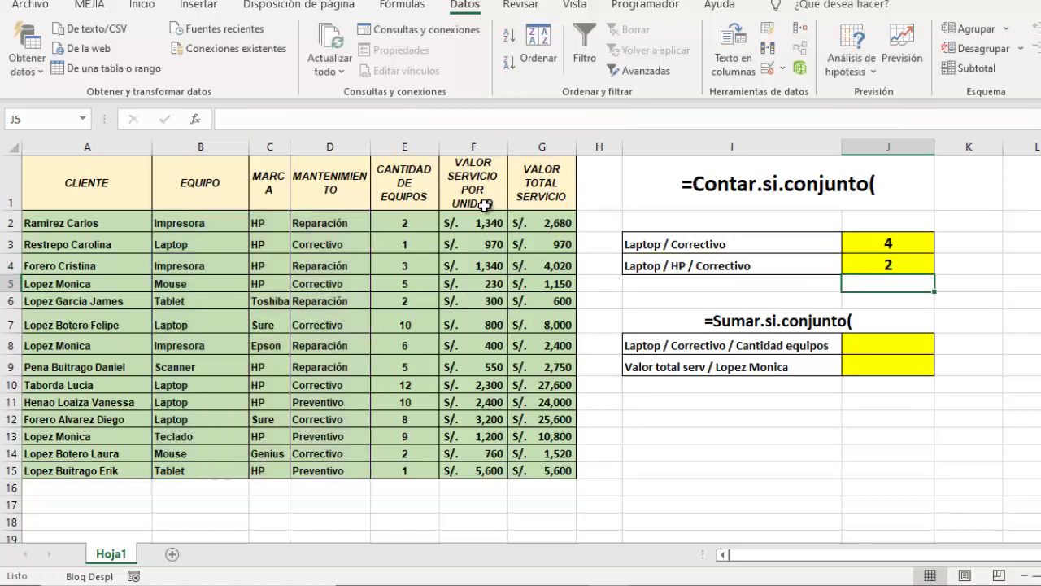
left_click(846, 260)
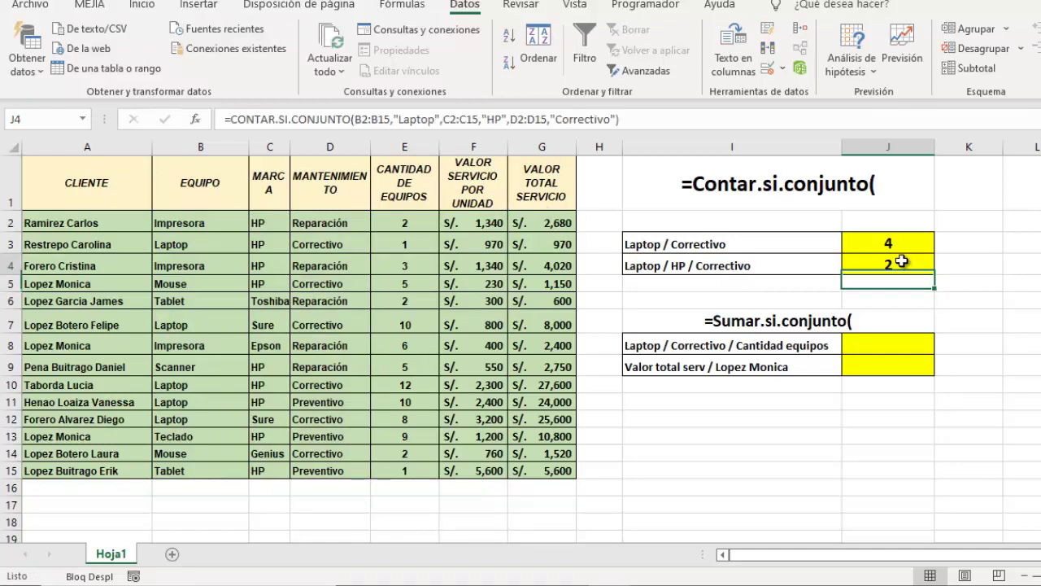
left_click(113, 186)
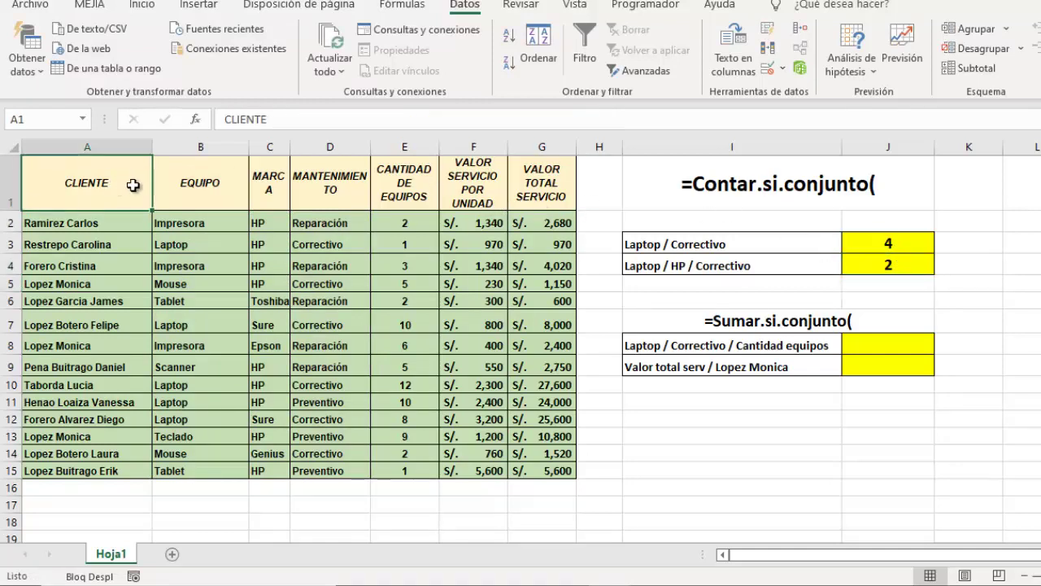
left_click(575, 36)
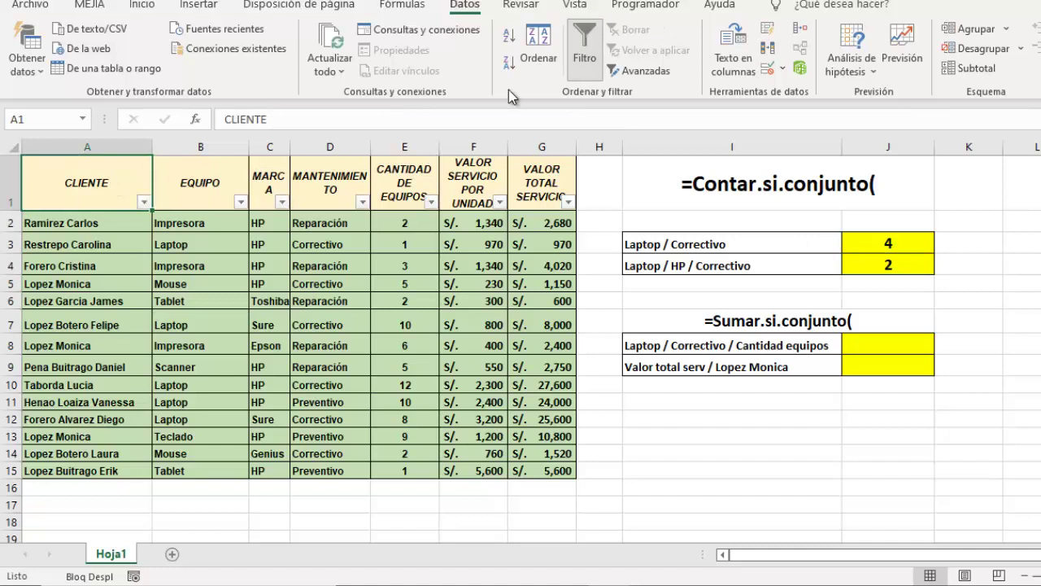
left_click(241, 202)
left_click(55, 390)
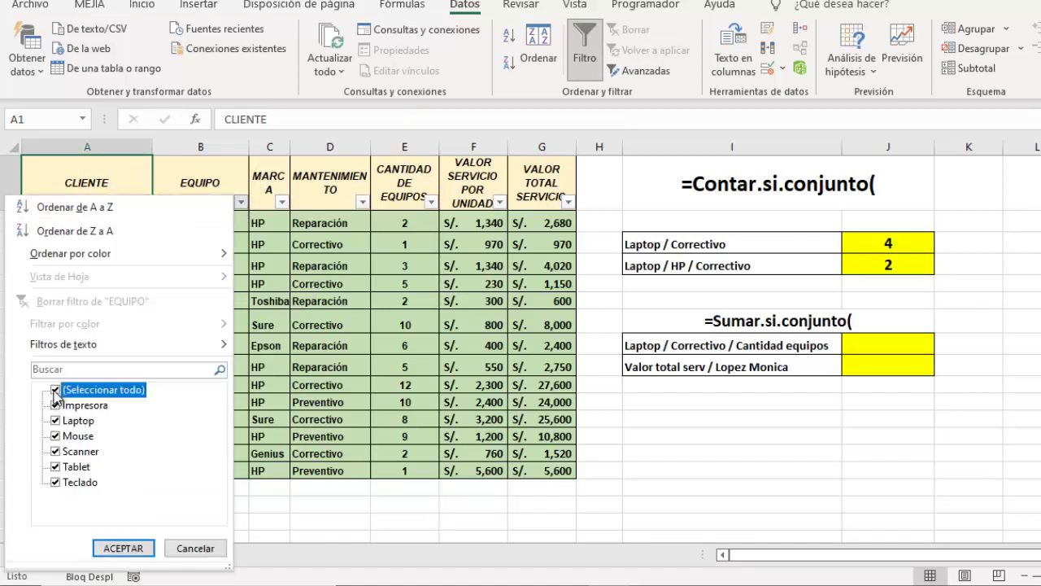
left_click(55, 420)
left_click(123, 548)
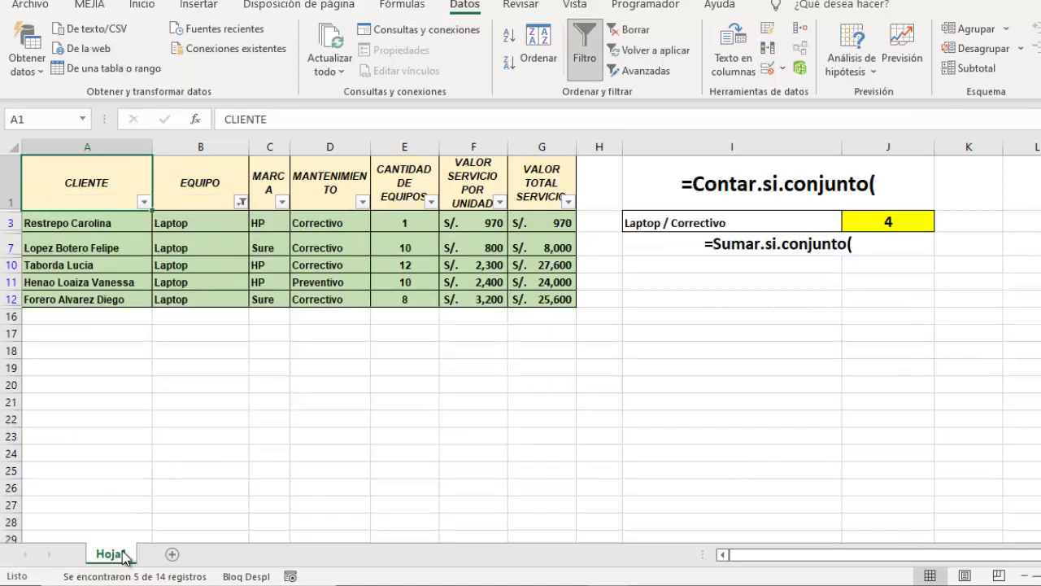
left_click(281, 202)
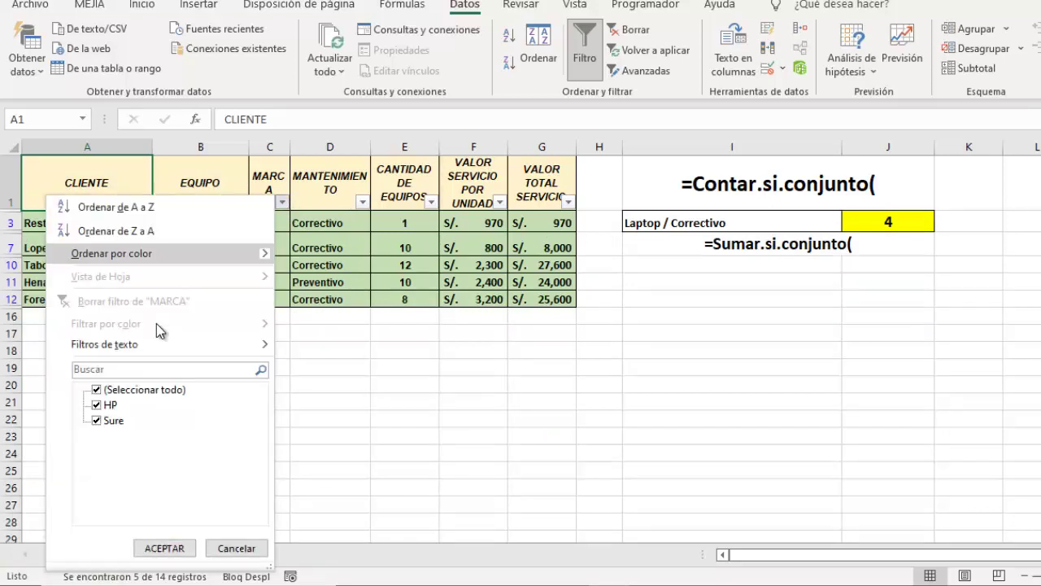
left_click(96, 389)
left_click(96, 404)
left_click(166, 548)
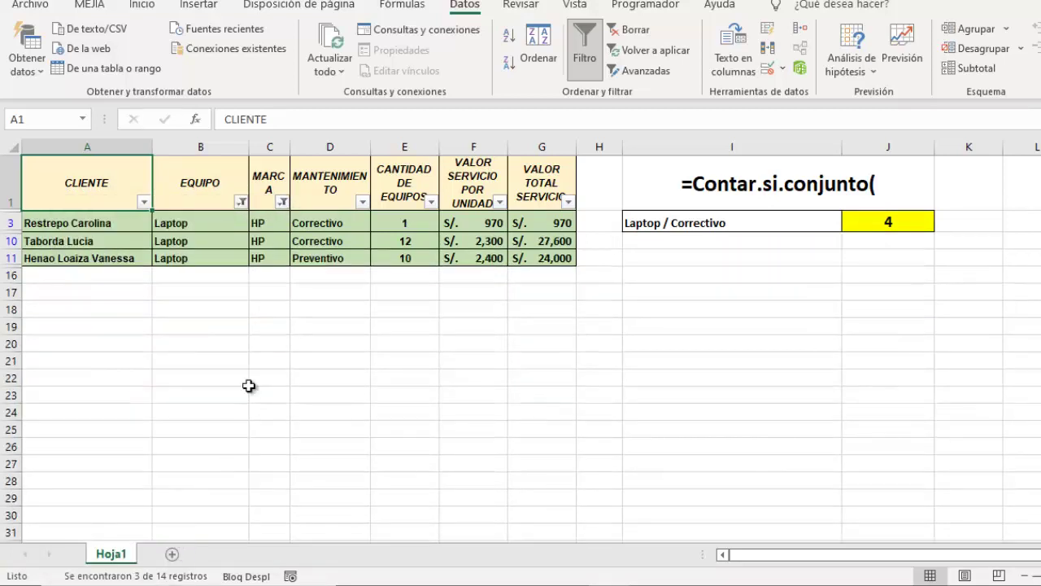
left_click(362, 202)
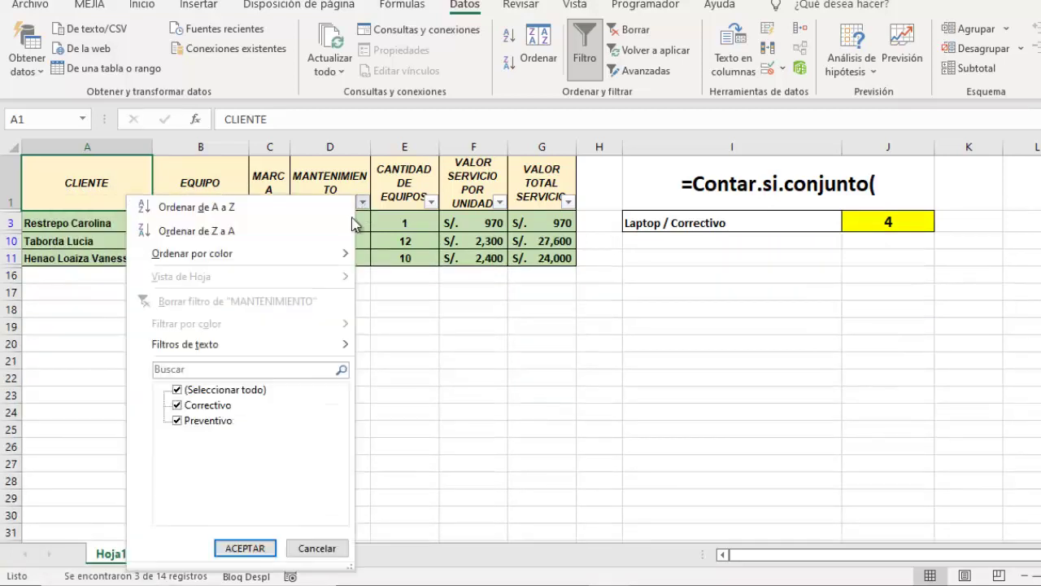
left_click(176, 390)
left_click(176, 405)
left_click(245, 548)
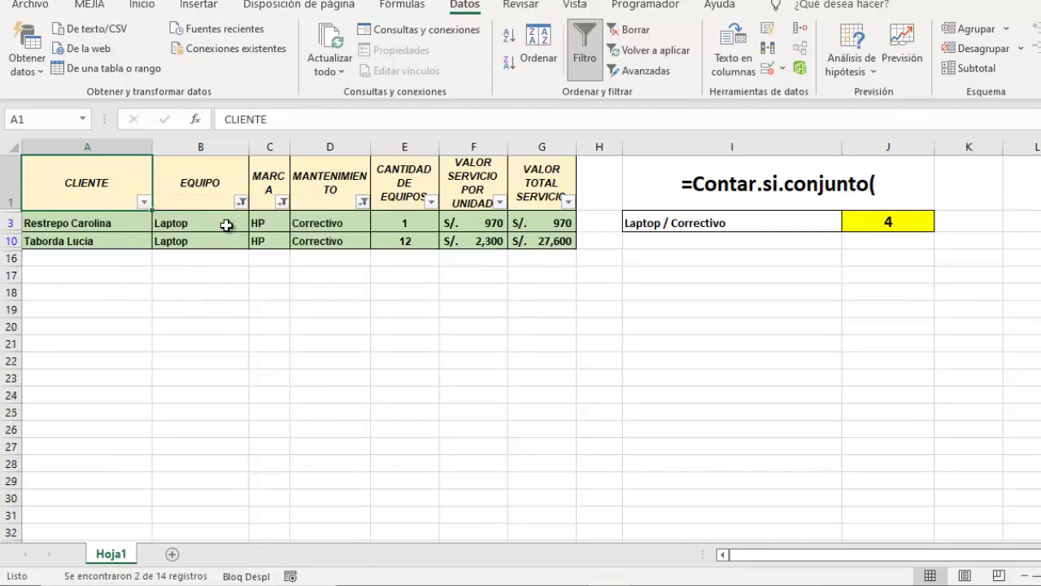
left_click_drag(225, 224, 309, 238)
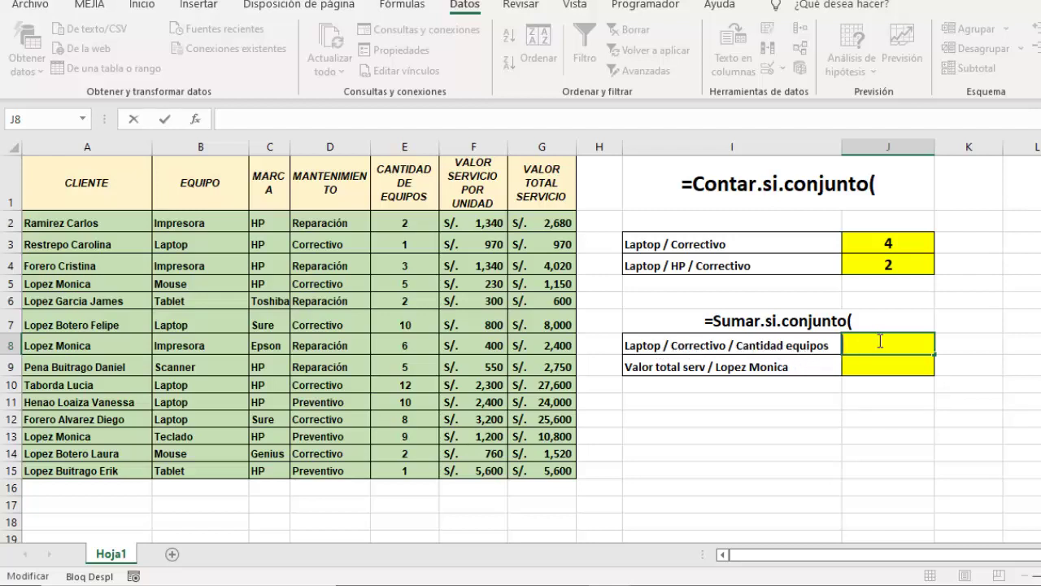
In J8, start SUMAR.SI.CONJUNTO with the CANTIDAD DE EQUIPOS column E2:E15 as sum range
type("=")
type("c")
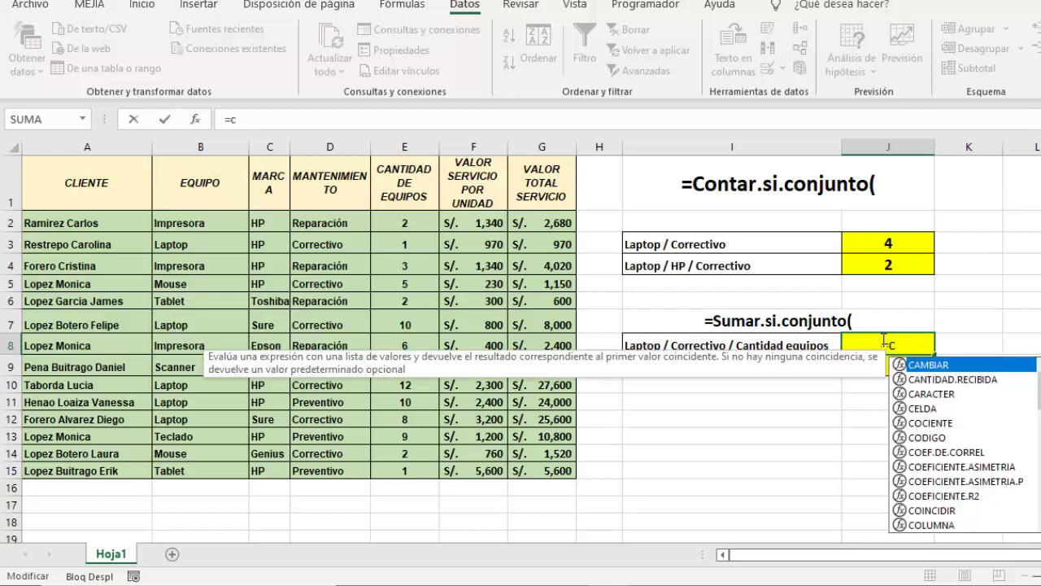
key("BackSpace")
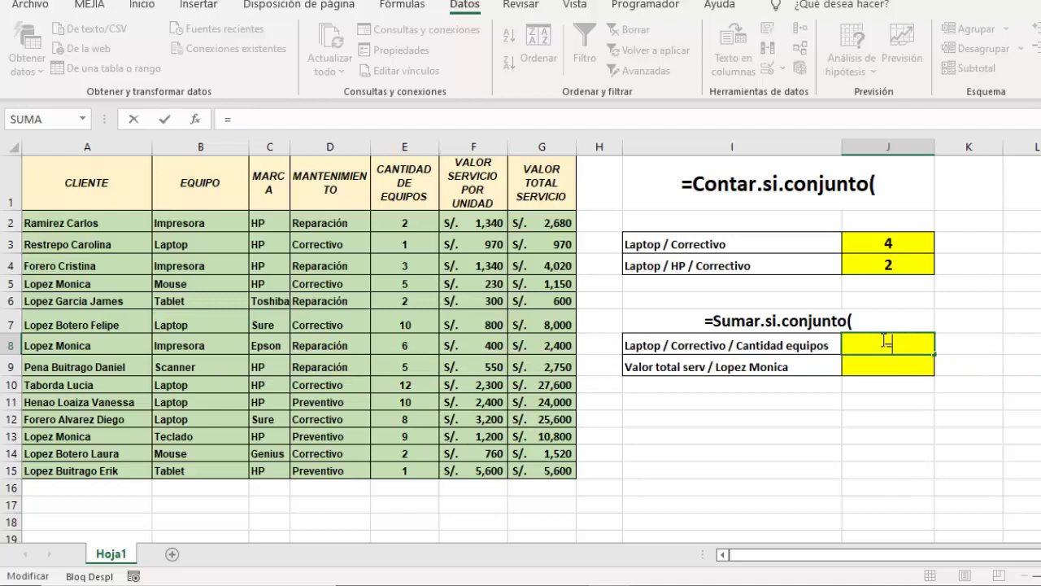
type("sumar.s")
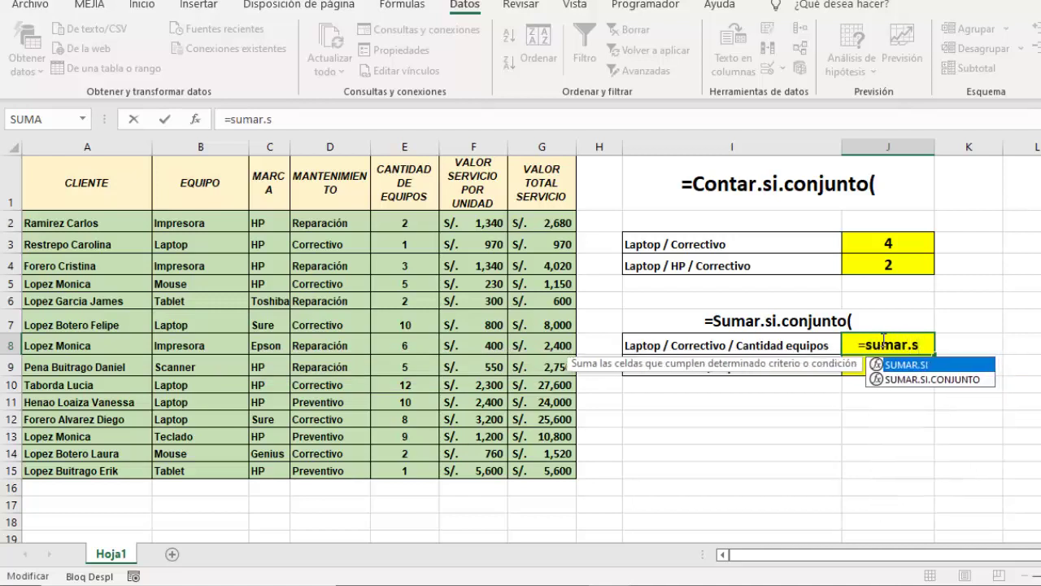
double_click(964, 380)
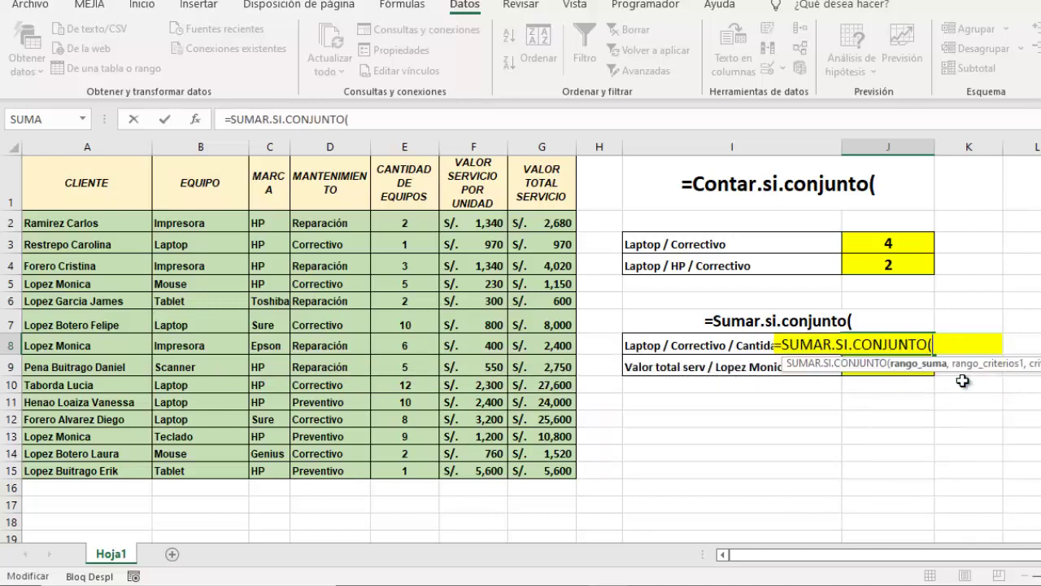
left_click(374, 120)
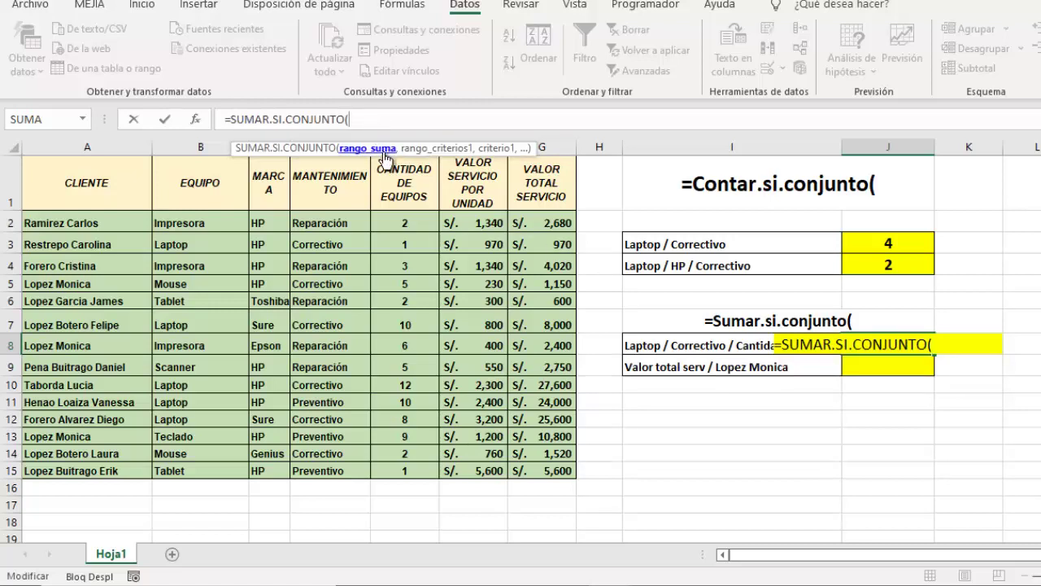
mouse_move(414, 218)
left_mouse_down()
mouse_move(407, 380)
mouse_move(424, 472)
left_mouse_up()
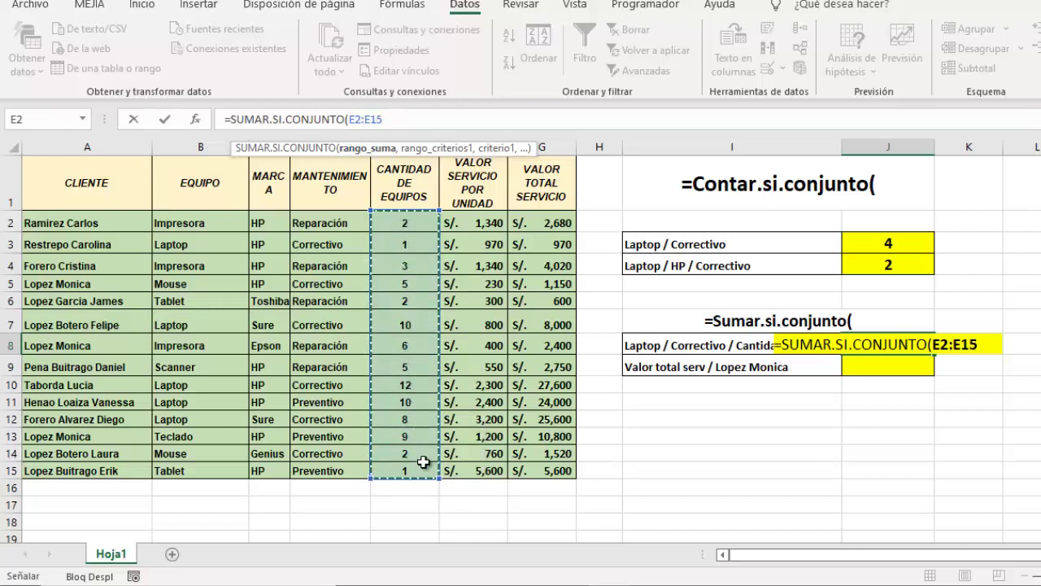
left_click(394, 116)
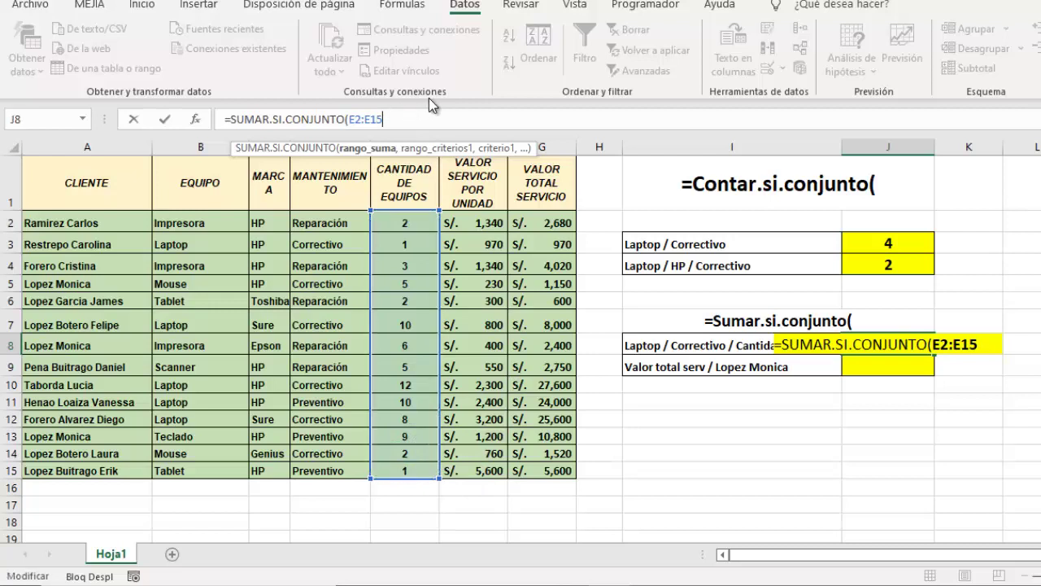
type(",")
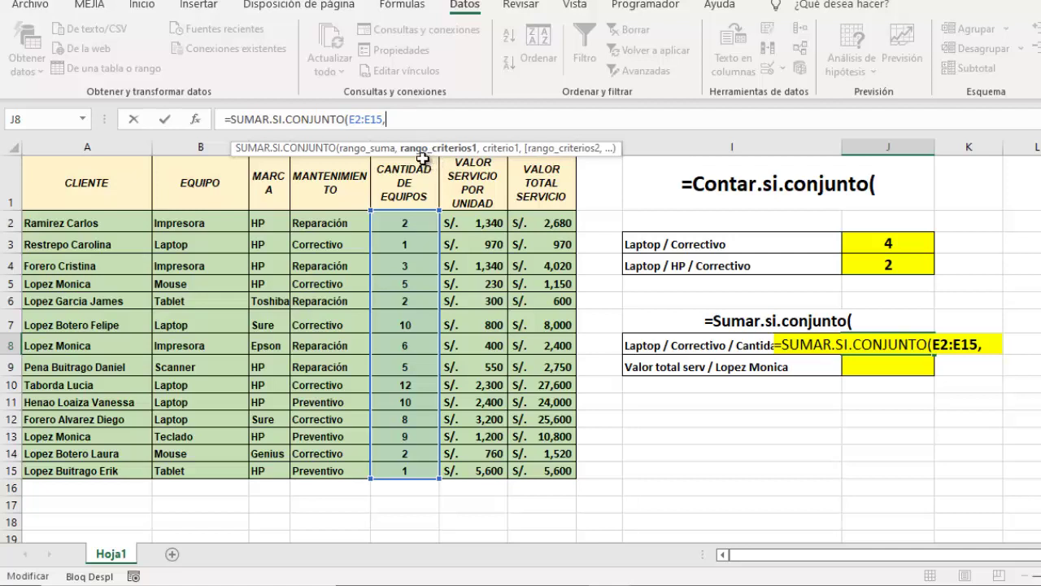
Add criteria B2:B15 = B3 and D2:D15 = D3 and commit, so J8 shows 31
left_click(179, 217)
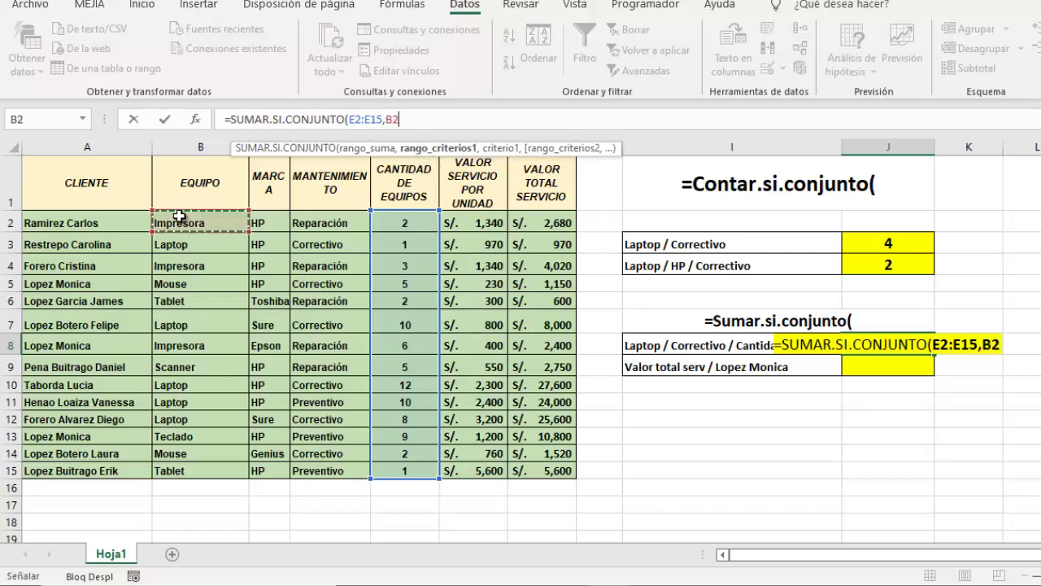
left_click_drag(179, 216, 190, 471)
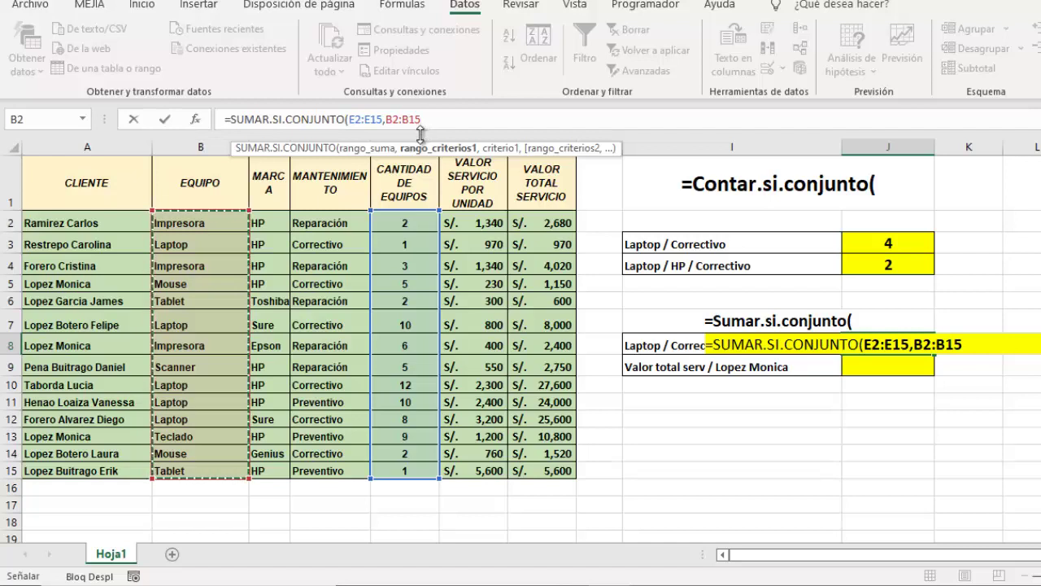
type(",")
left_click(176, 246)
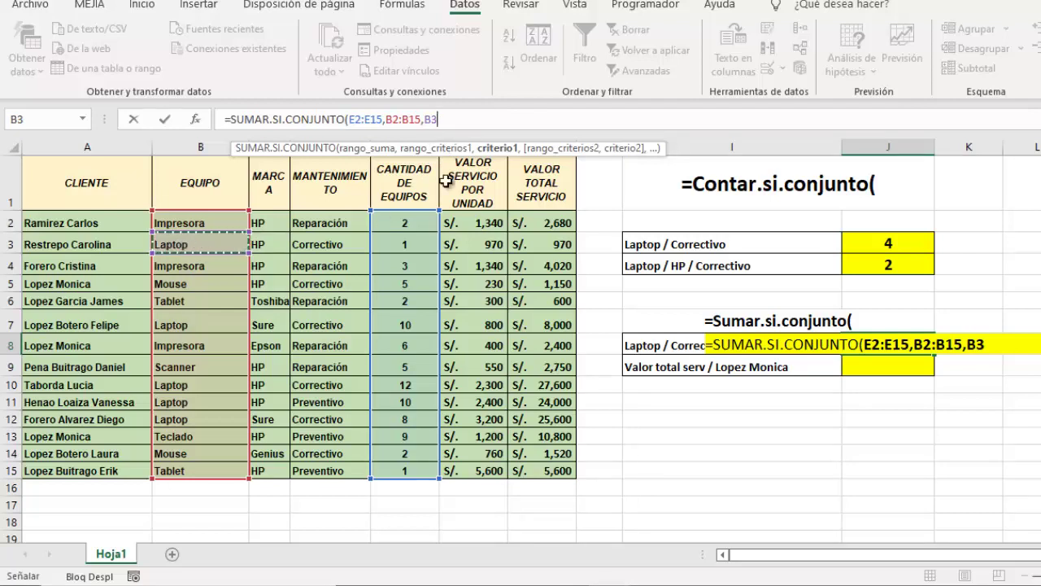
type(",")
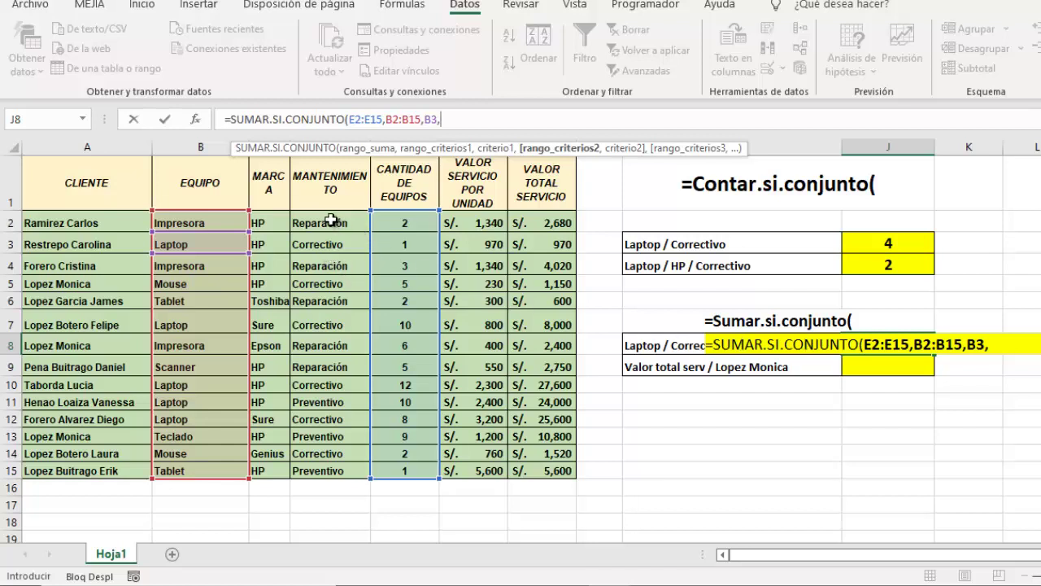
left_click_drag(332, 220, 346, 472)
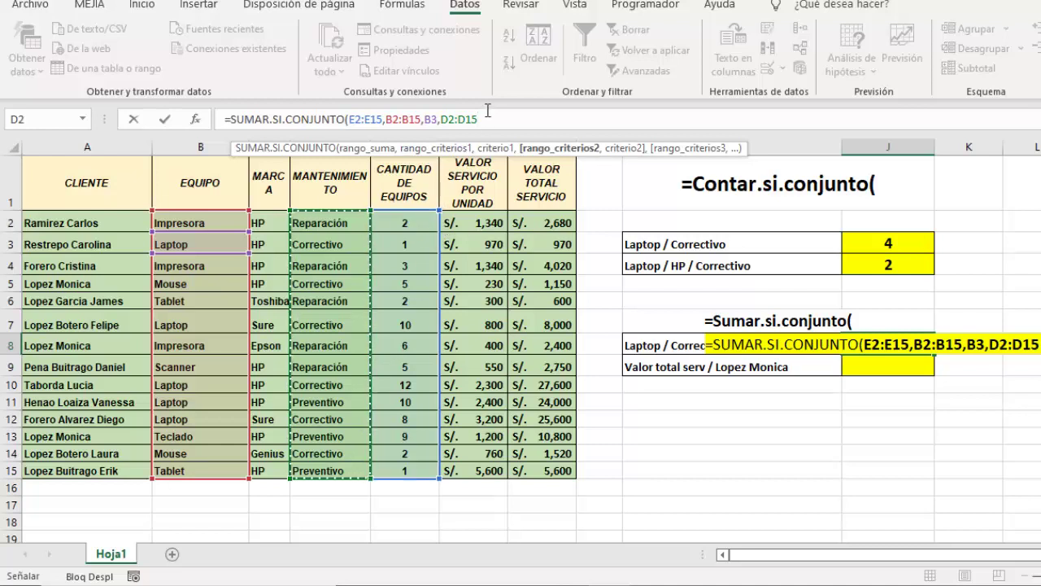
type(",")
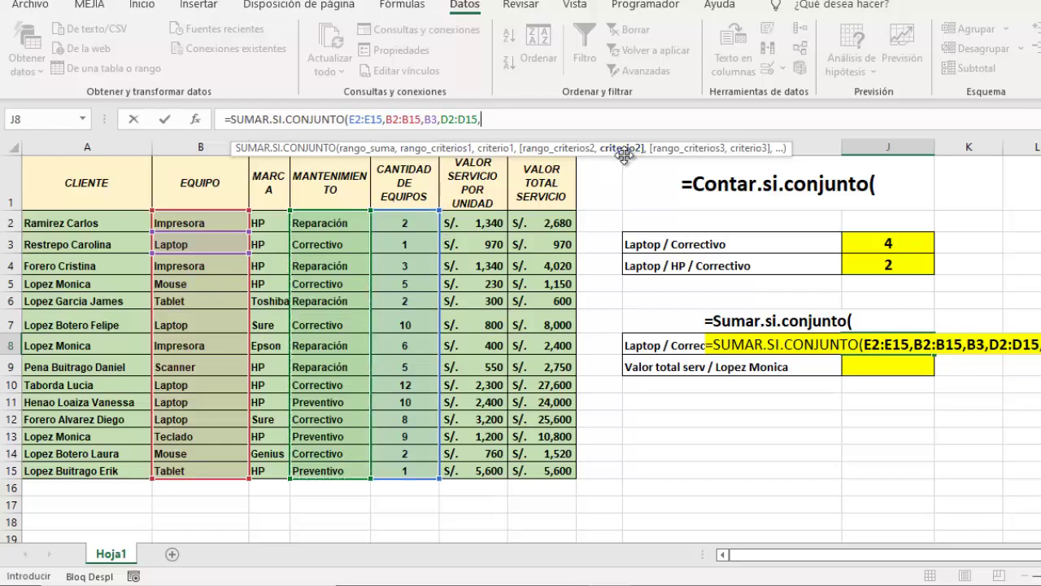
left_click(310, 247)
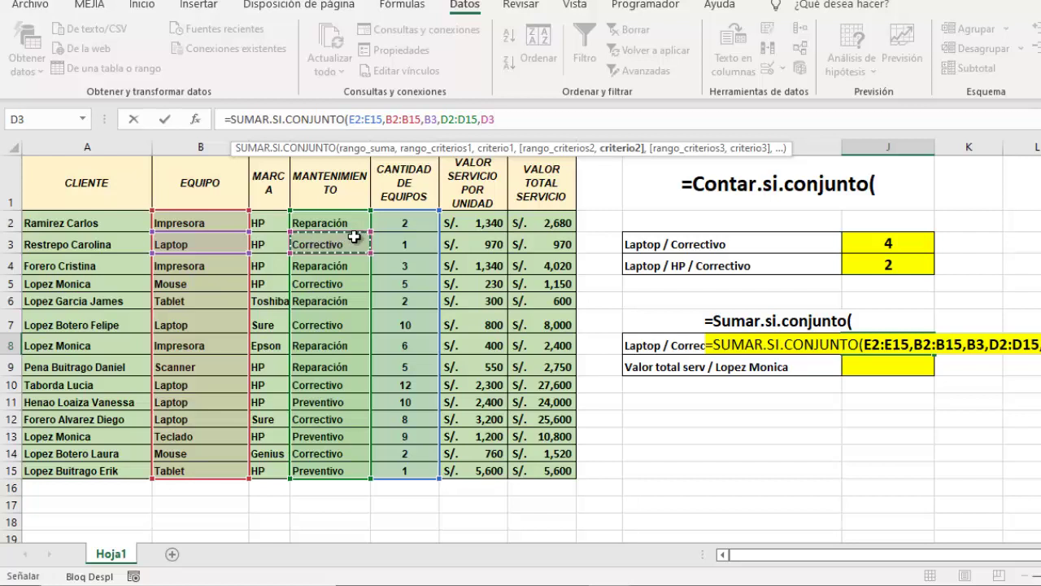
type(")")
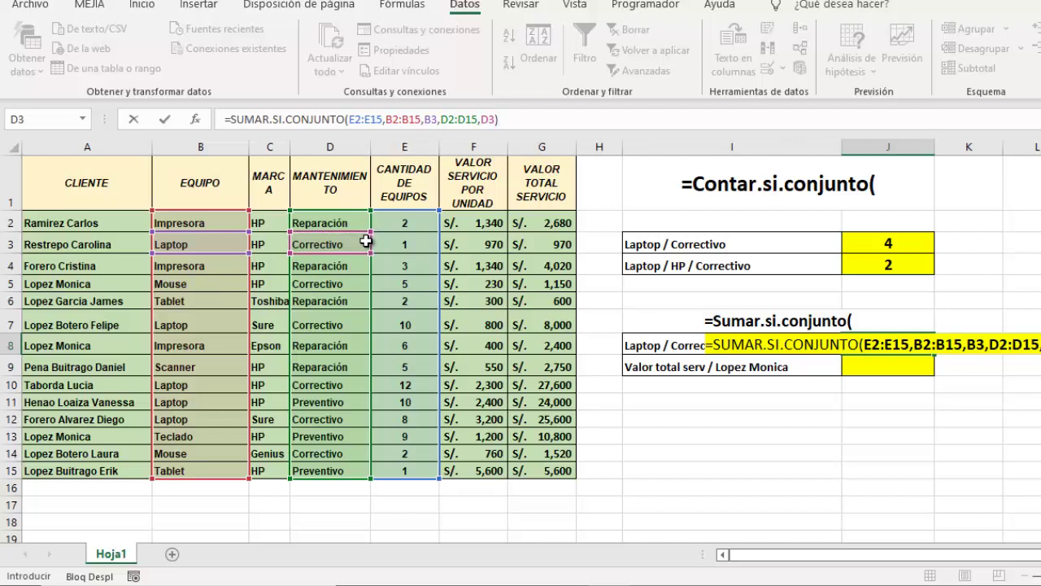
key("Return")
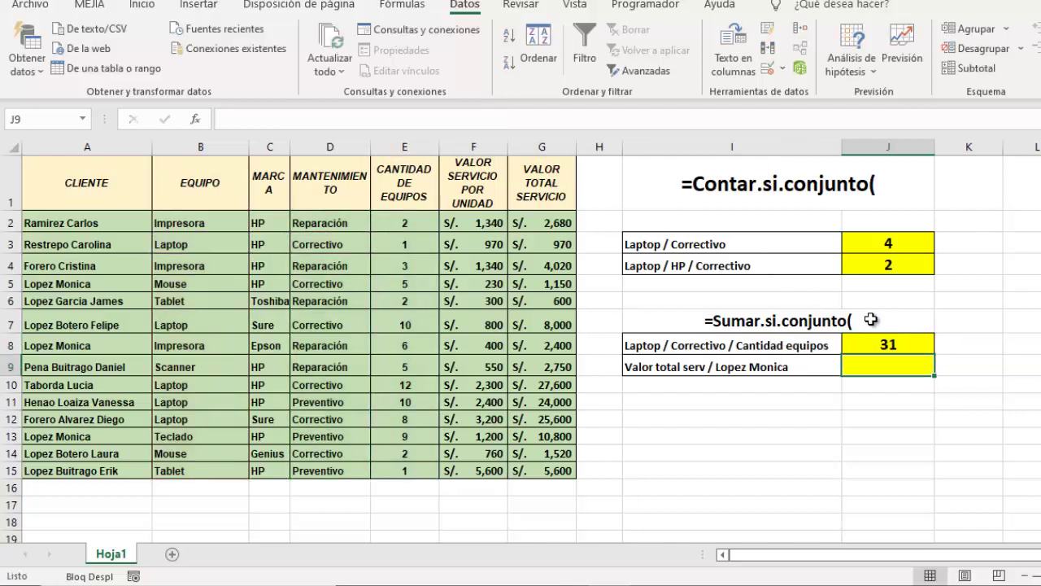
Review J8's formula and filter the EQUIPO column to show only Laptop rows
left_click(894, 342)
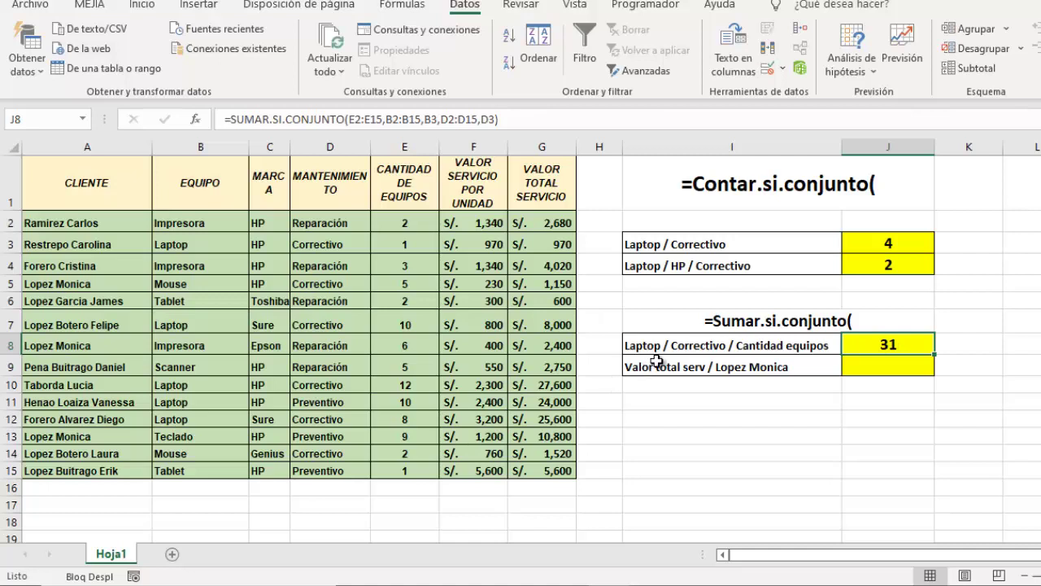
left_click(227, 174)
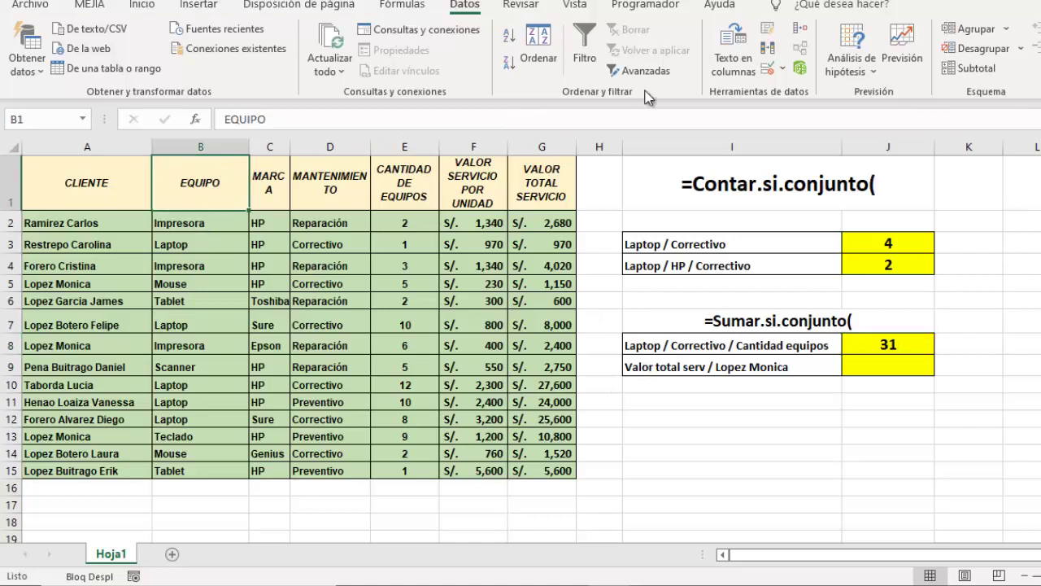
left_click(585, 50)
left_click(241, 202)
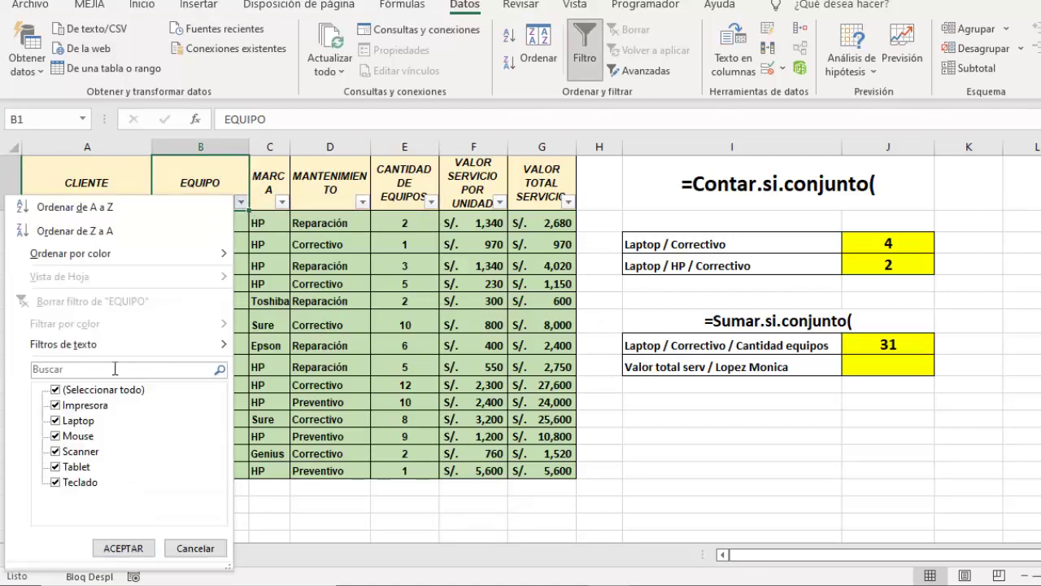
left_click(55, 390)
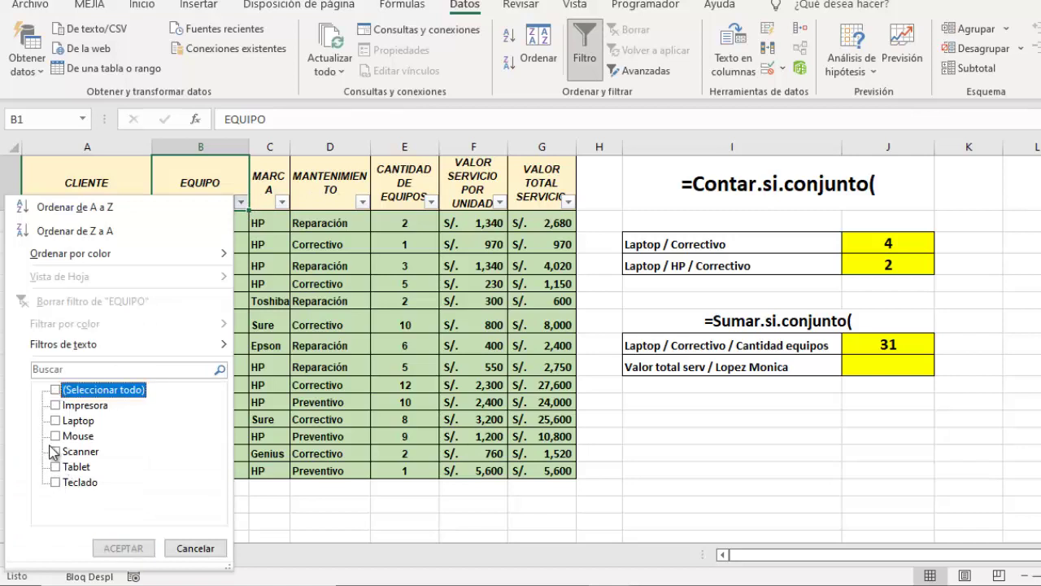
left_click(56, 421)
left_click(124, 547)
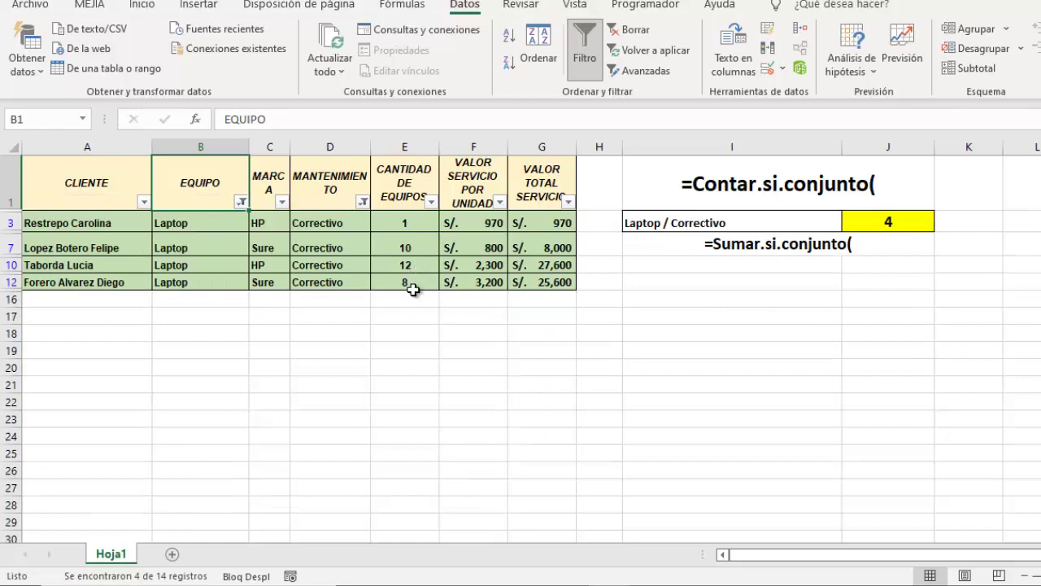
Turn filtering off, recheck the J8 total, and move down to J9
left_click(585, 49)
left_click(913, 348)
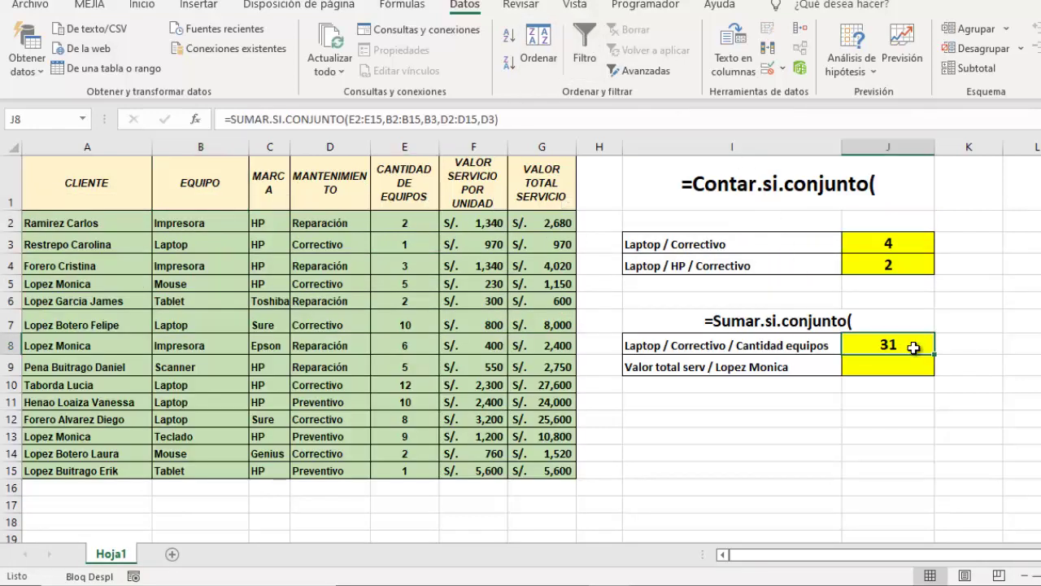
key("Down")
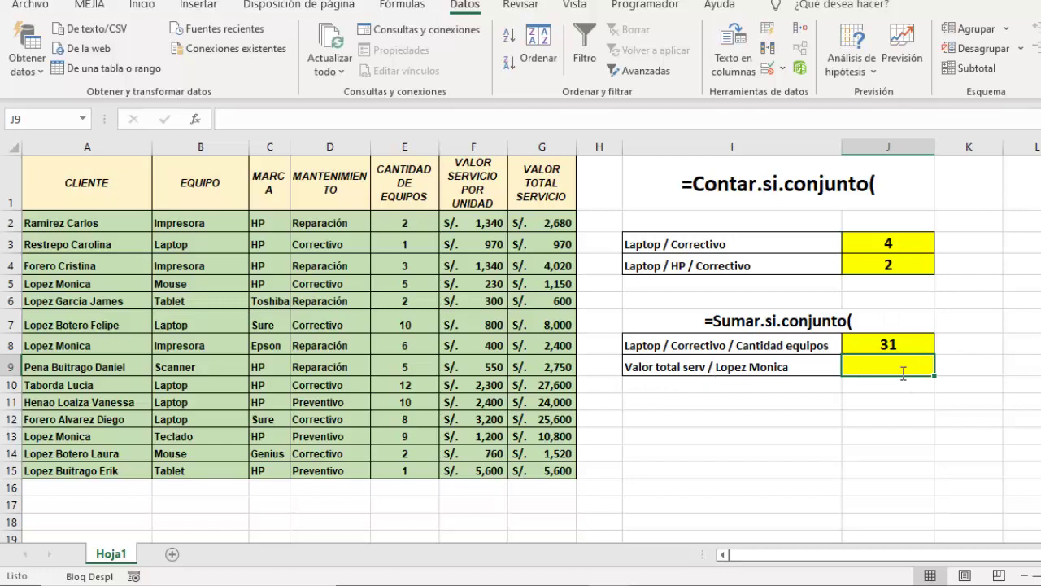
Enter =SUMAR.SI.CONJUNTO(G2:G15,A2:A15,A8) in J9, giving 14,350.00
type("=sumar")
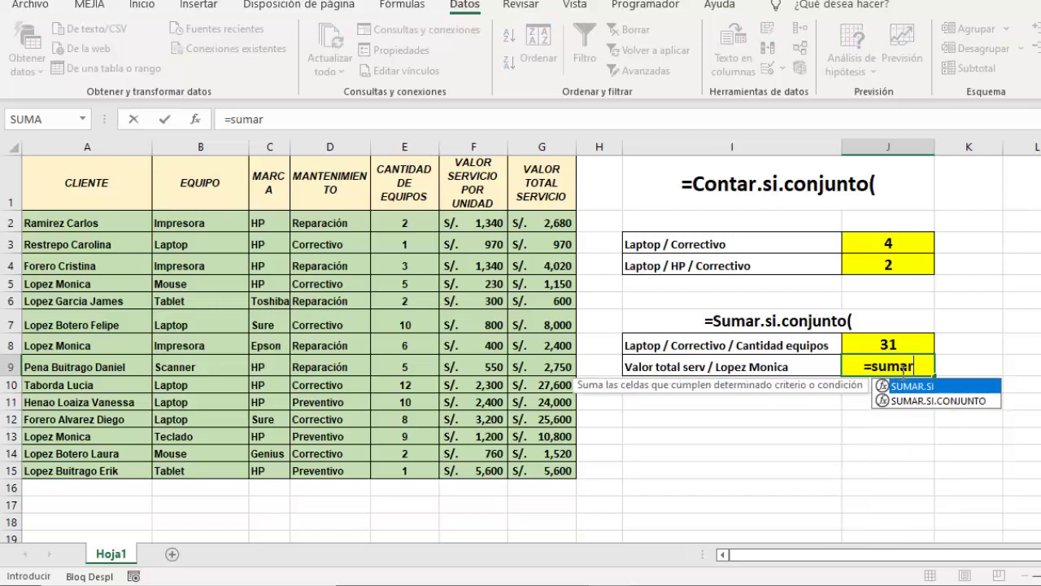
type(".si")
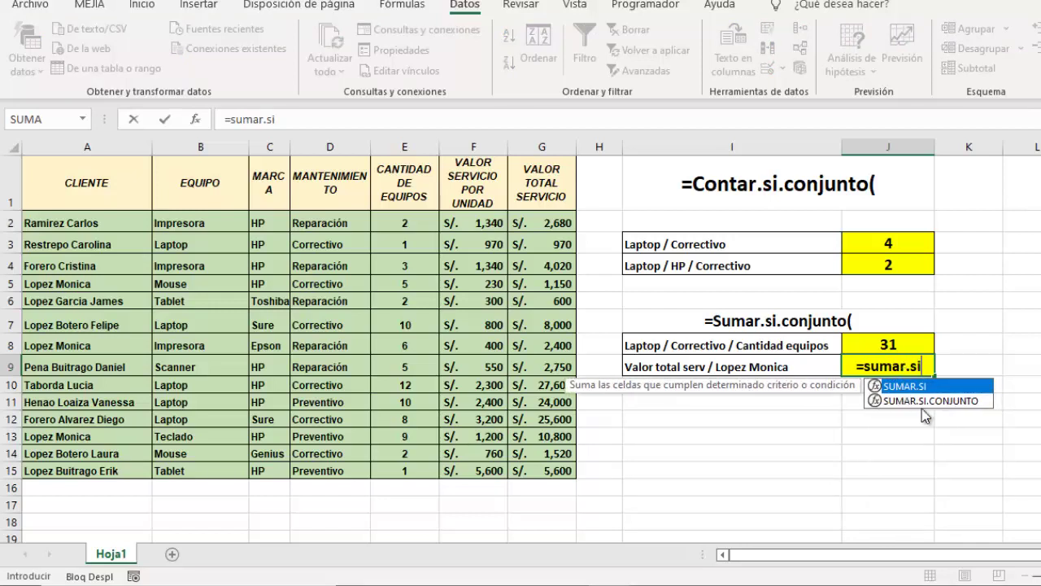
double_click(924, 402)
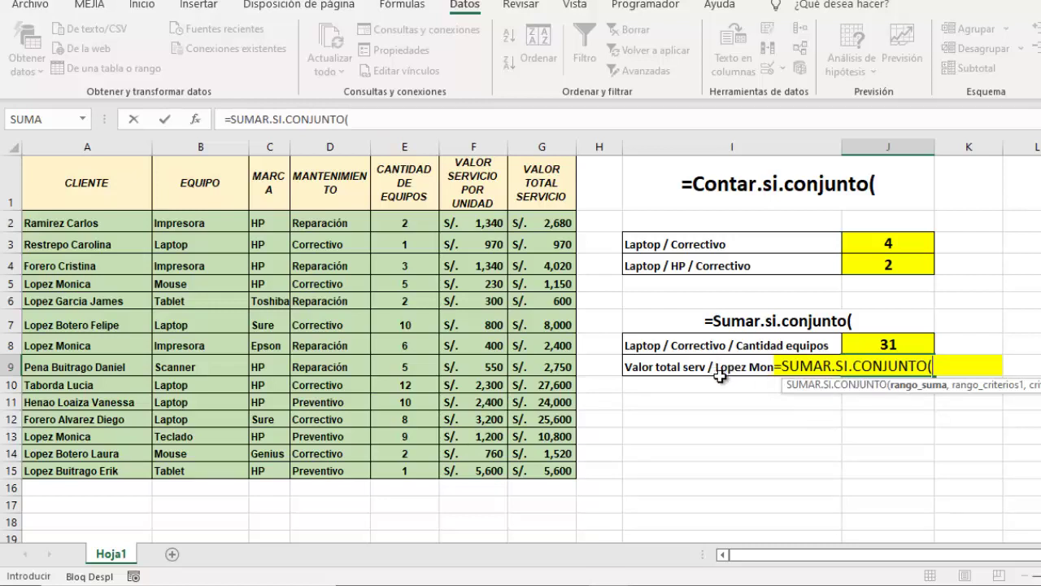
left_click(345, 119)
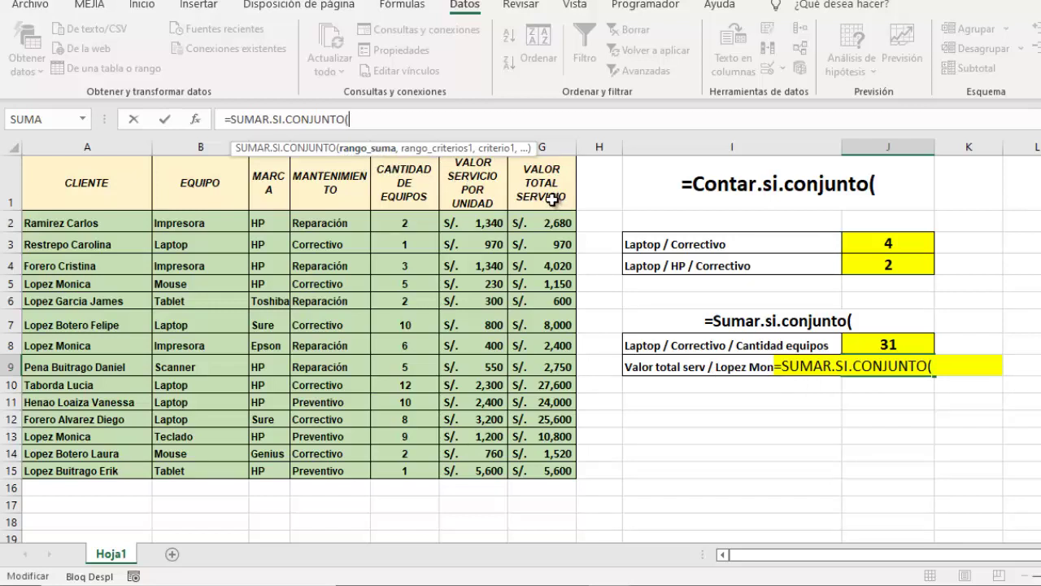
left_click_drag(542, 221, 554, 481)
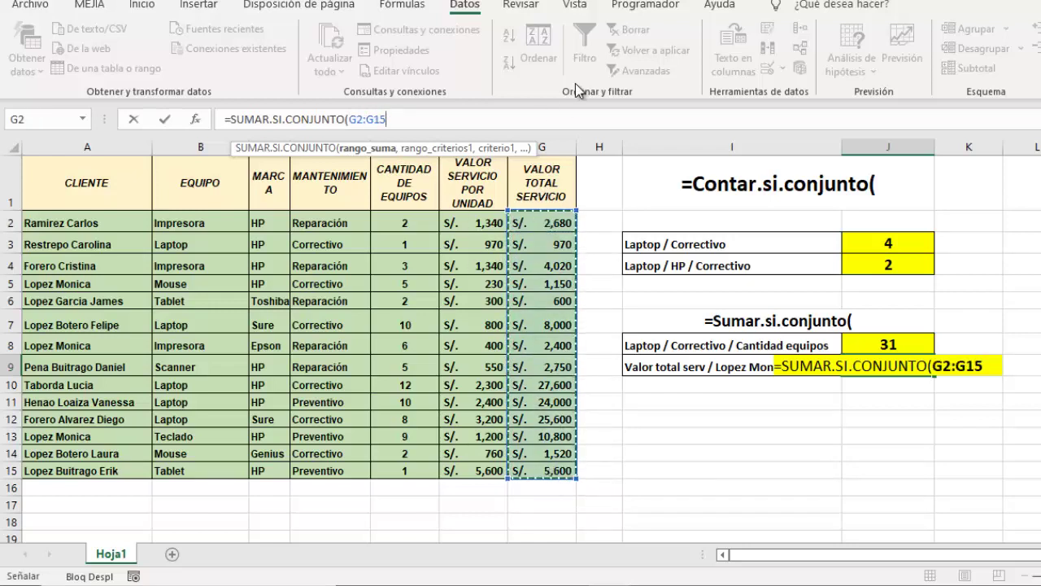
type(",")
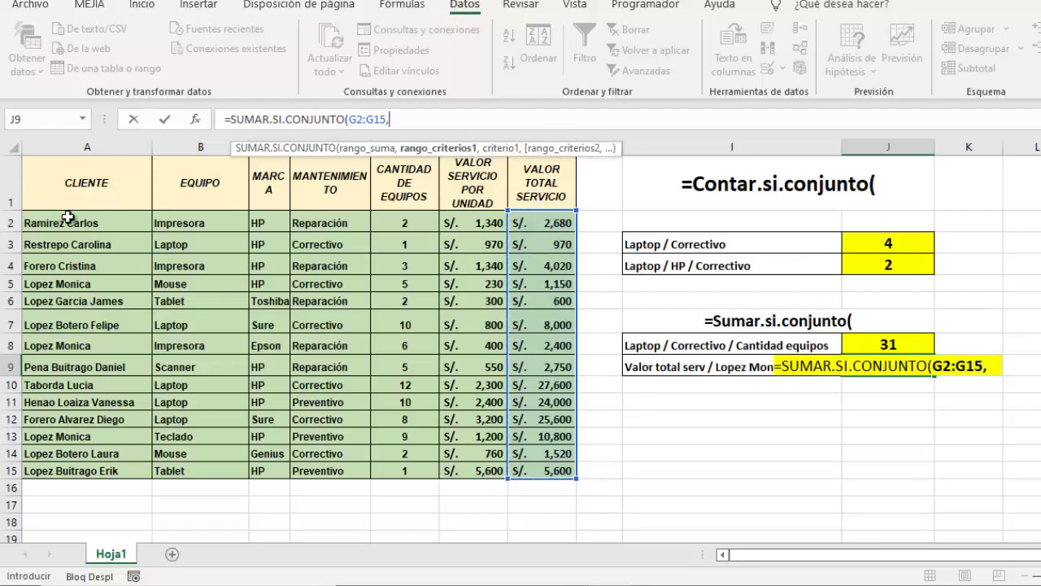
left_click_drag(65, 218, 90, 474)
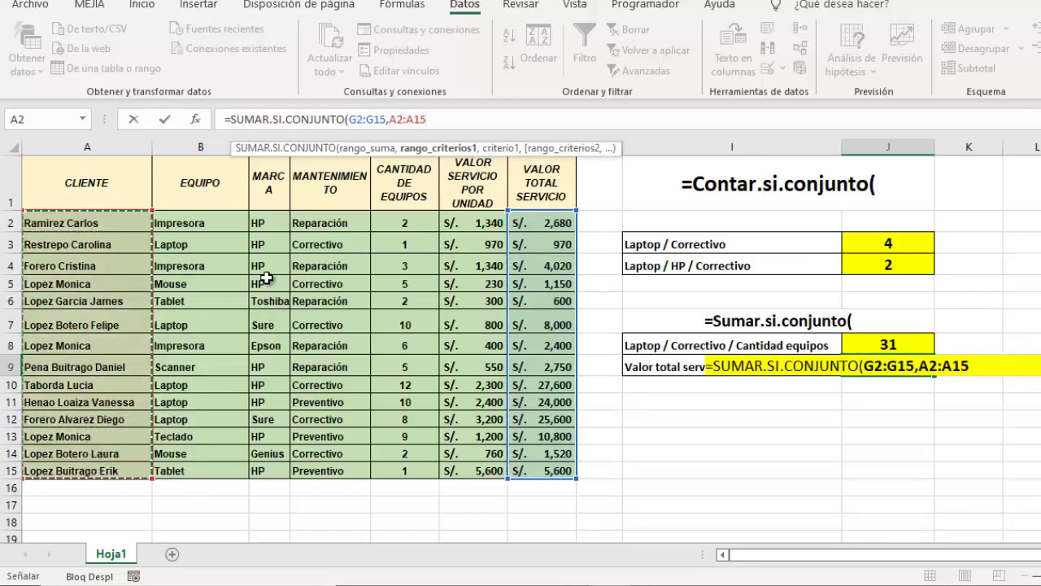
type(",")
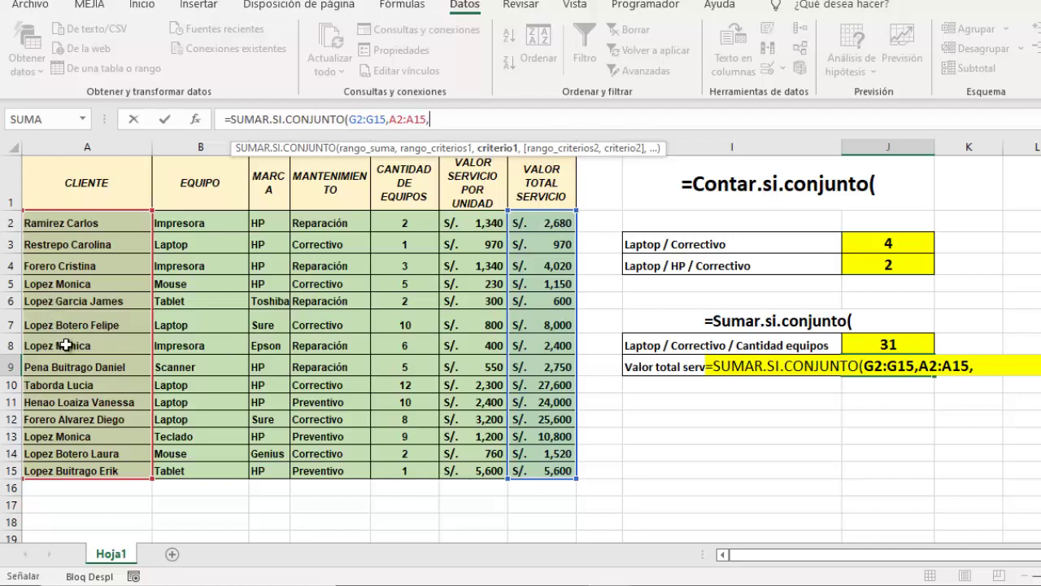
left_click(65, 345)
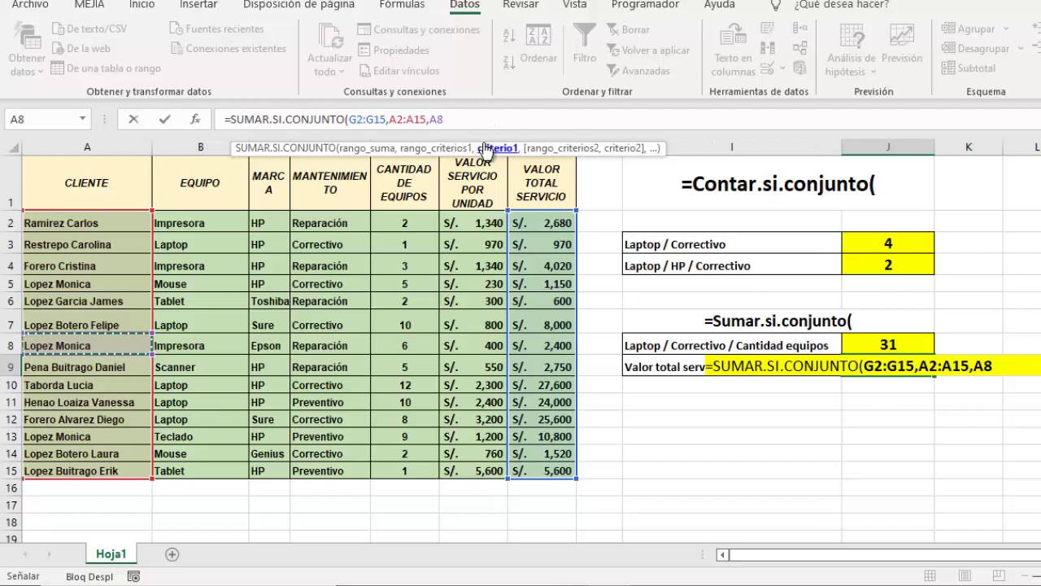
type(")")
key("Return")
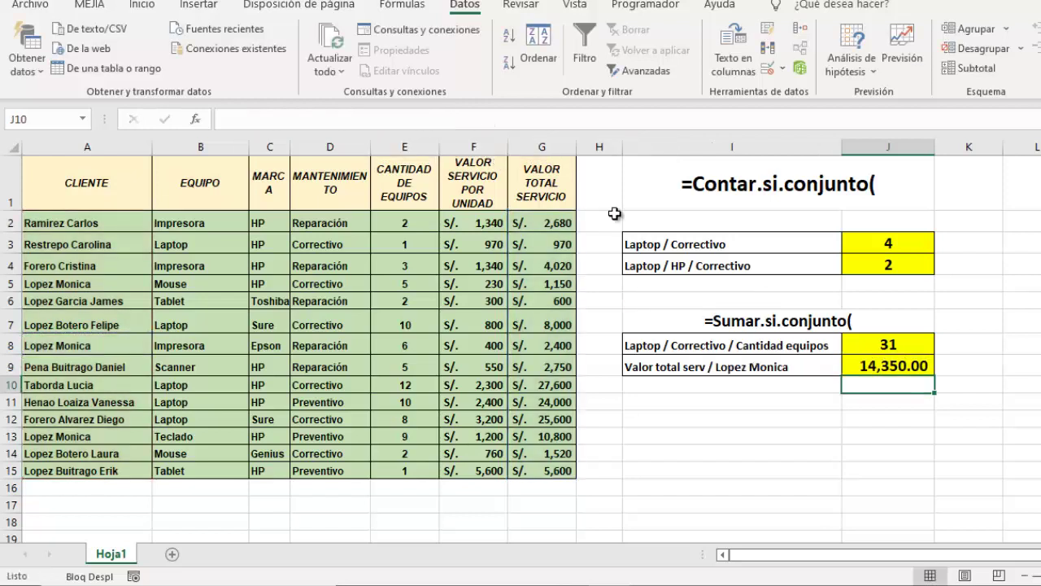
Filter the CLIENTE column to only the client in A8 to verify the J9 total
left_click(870, 368)
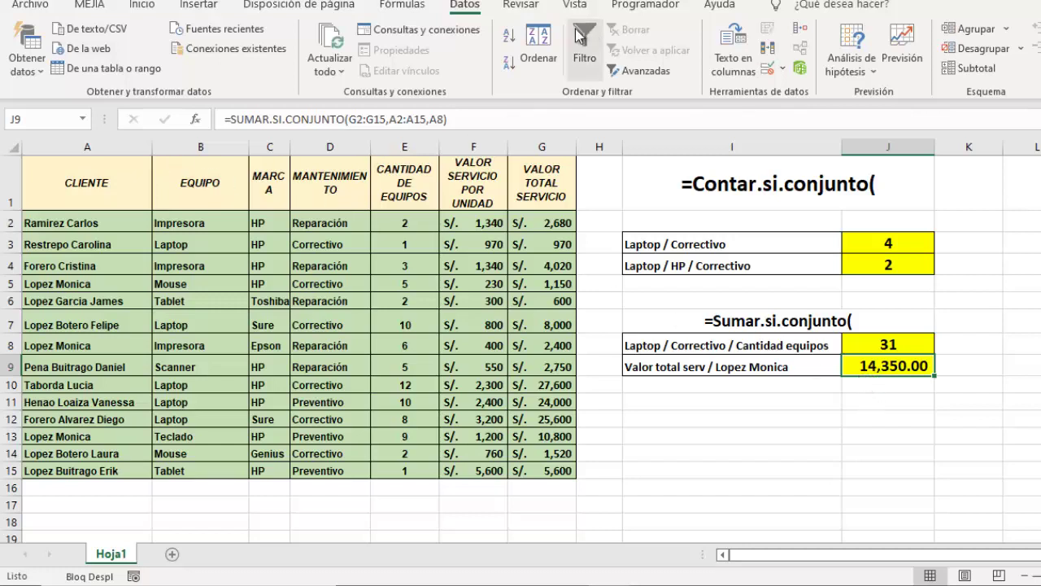
left_click(187, 174)
left_click(584, 37)
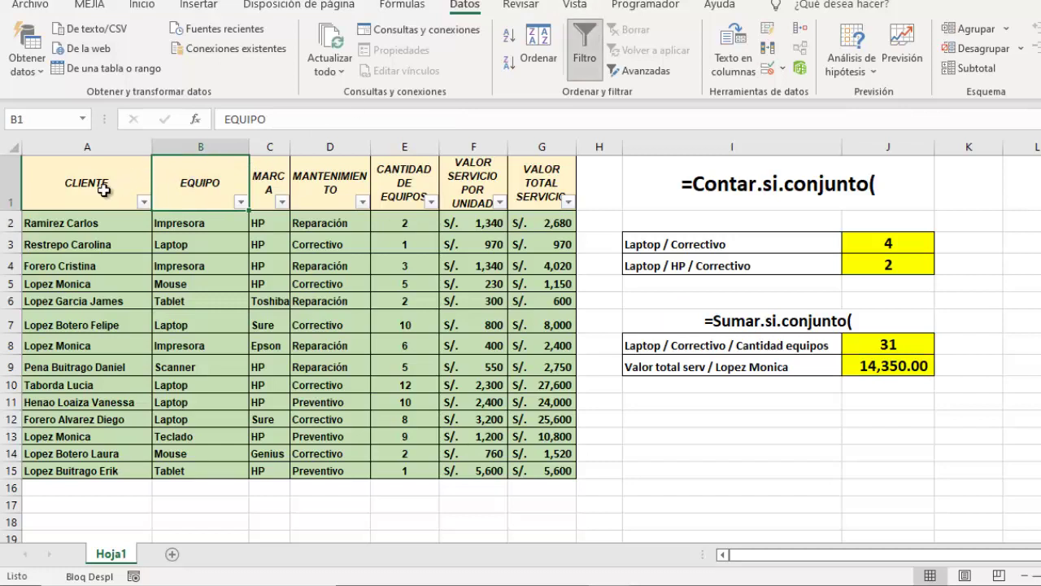
left_click(144, 203)
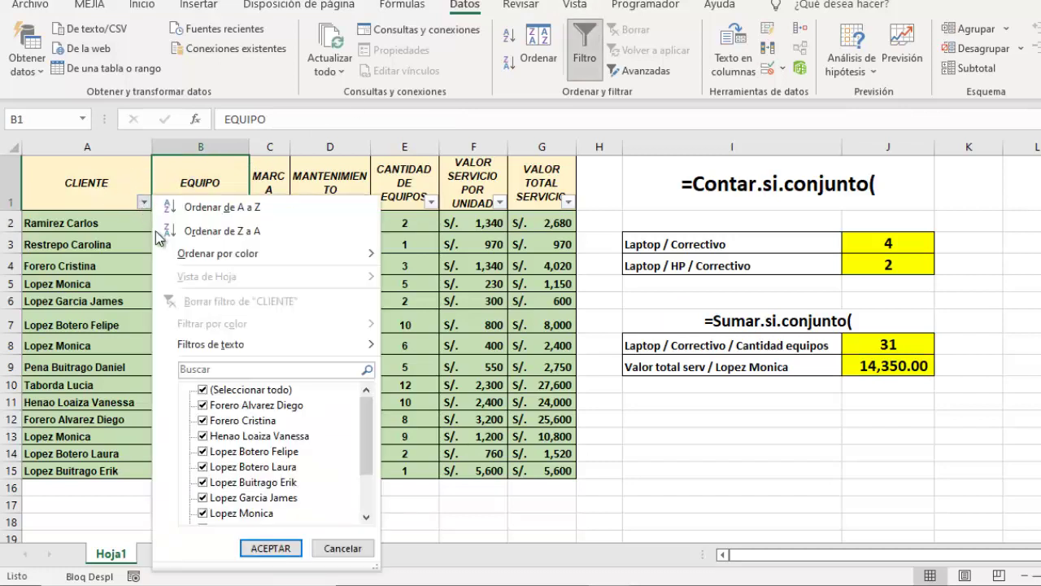
left_click(201, 368)
type("lop")
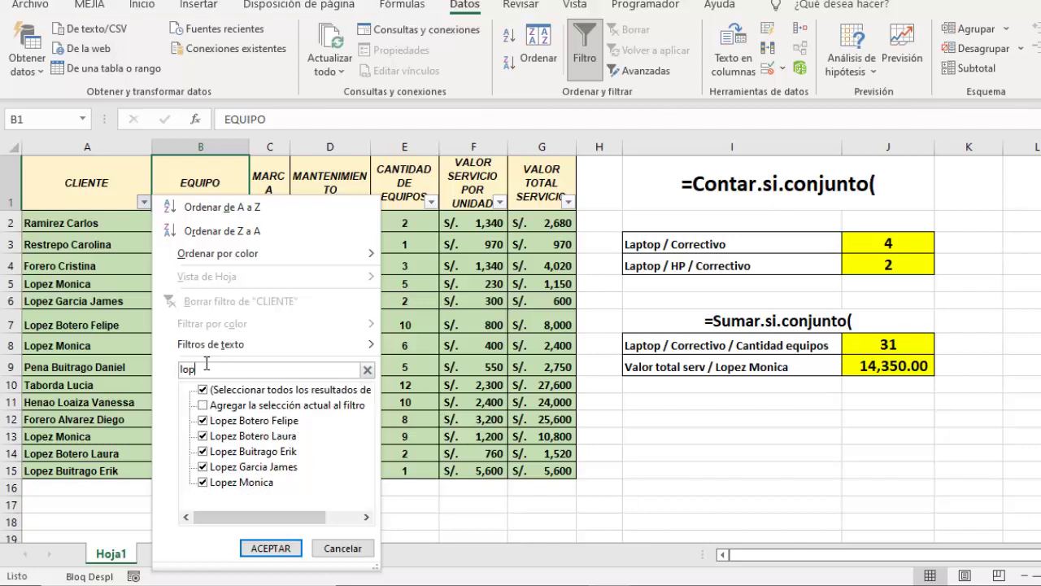
left_click(203, 391)
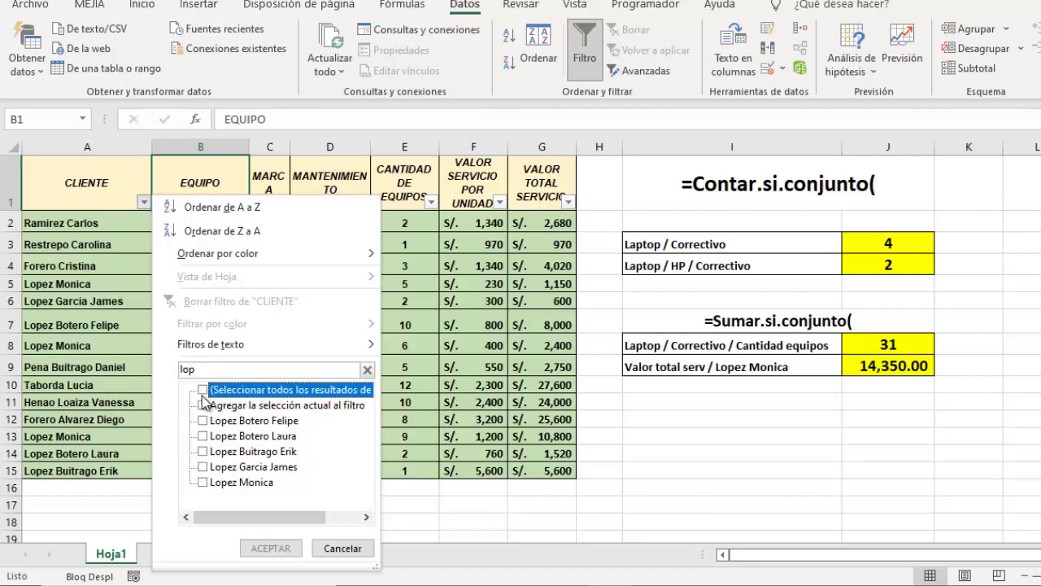
left_click(208, 483)
left_click(204, 483)
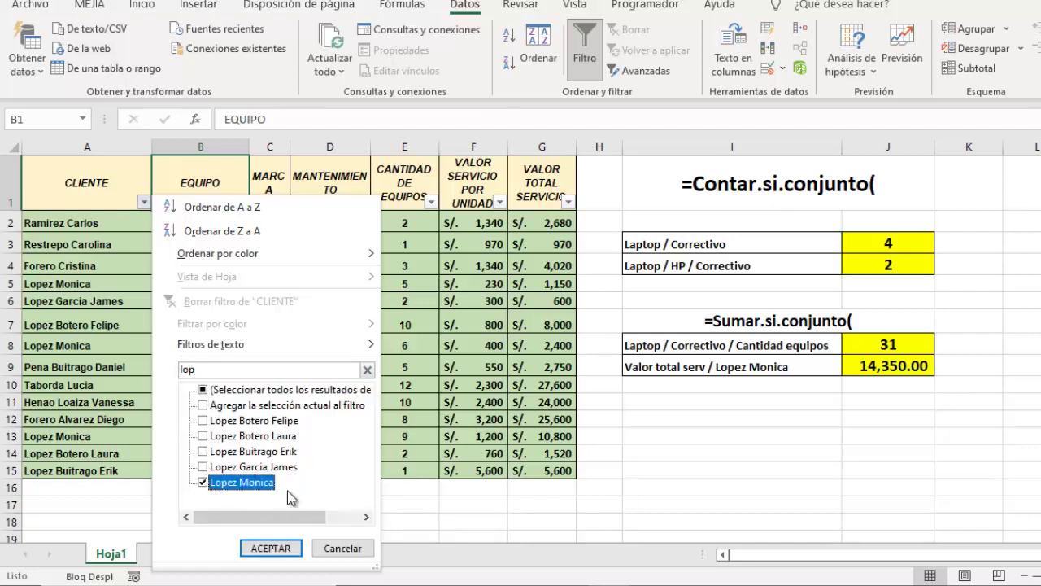
left_click(270, 548)
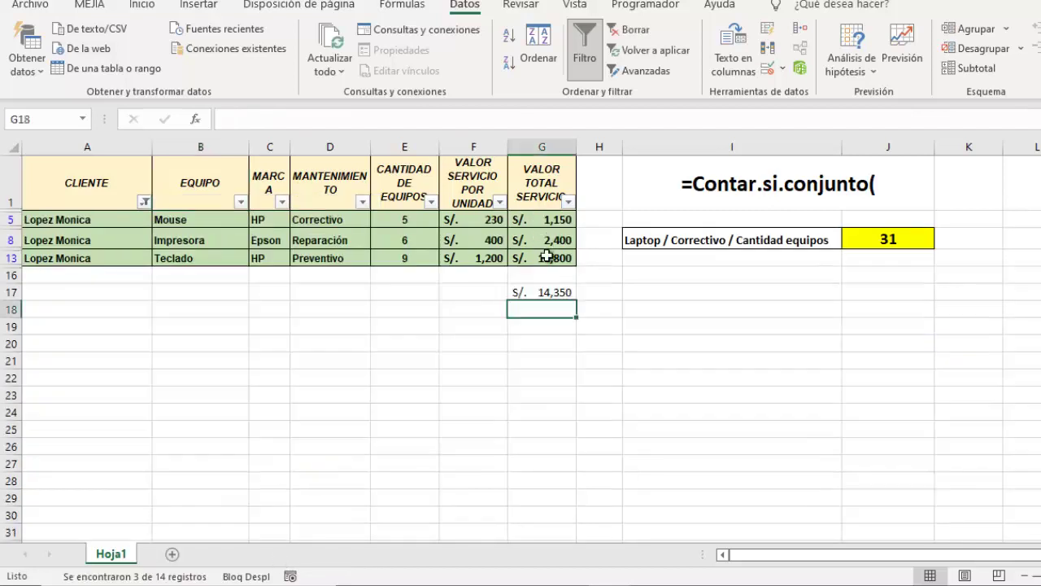
Turn filtering off and delete the temporary check sum in G17
left_click(584, 45)
left_click(878, 363)
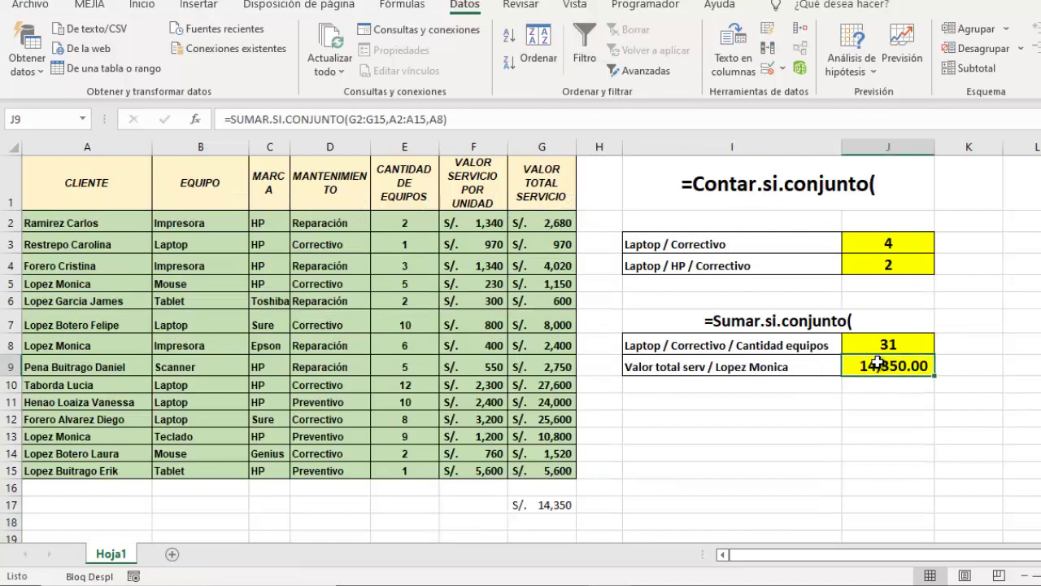
left_click(545, 509)
key("Delete")
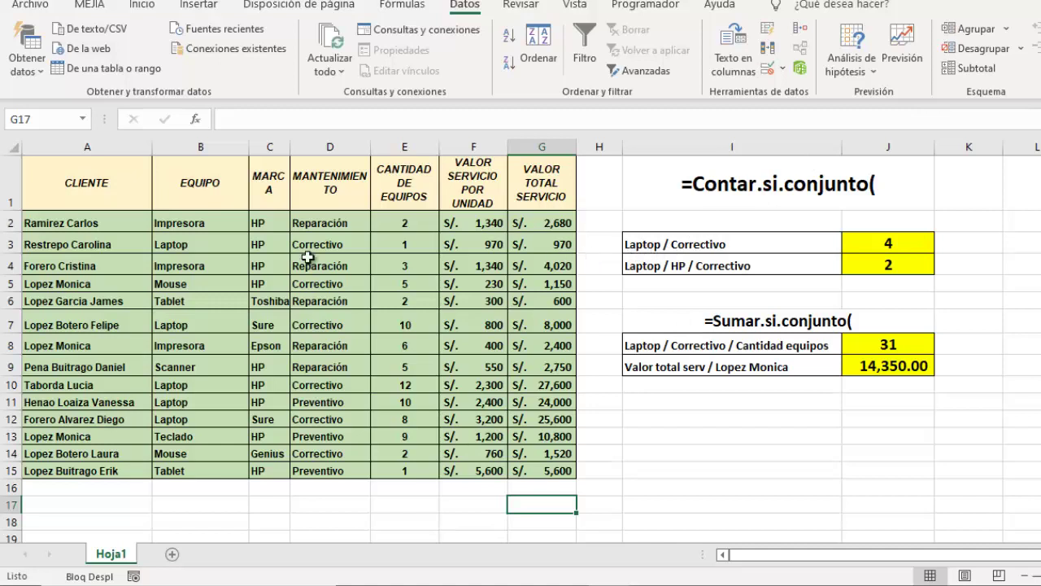
left_click_drag(202, 225, 236, 470)
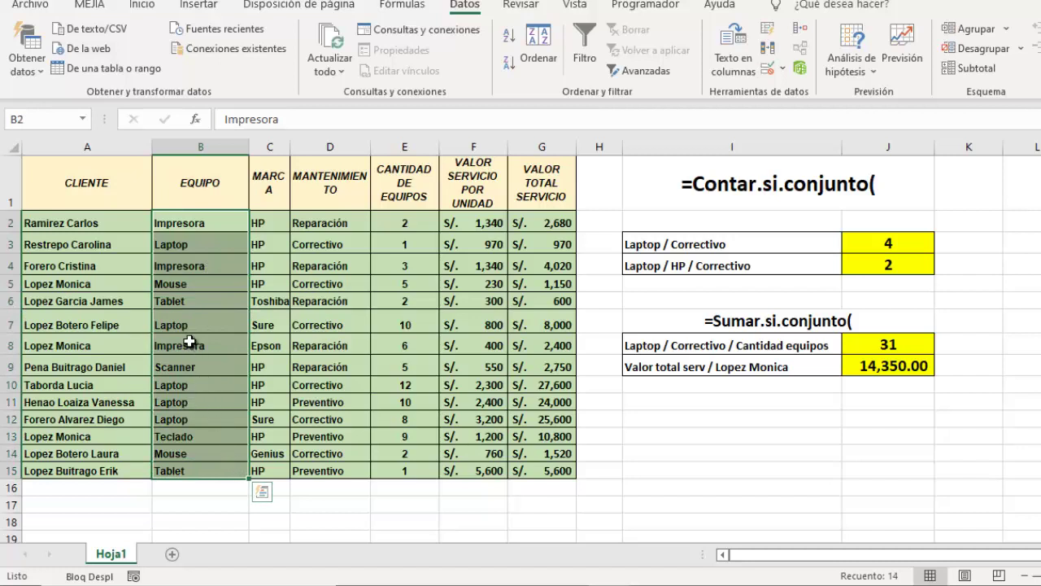